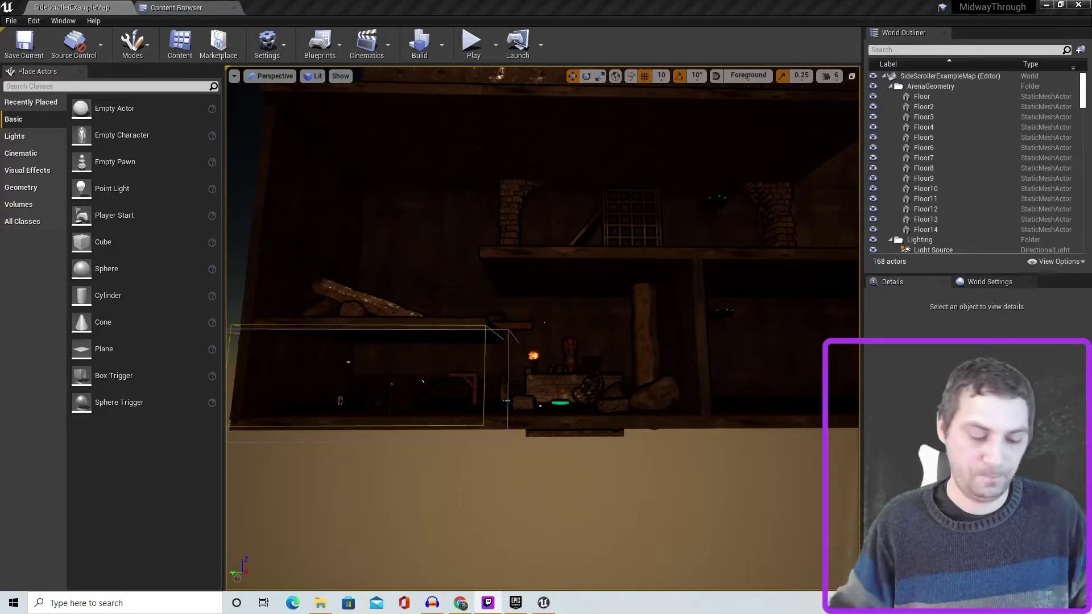
# - Test-play the level in Unreal, then stop the test and return to editing
pyautogui.click(471, 41)
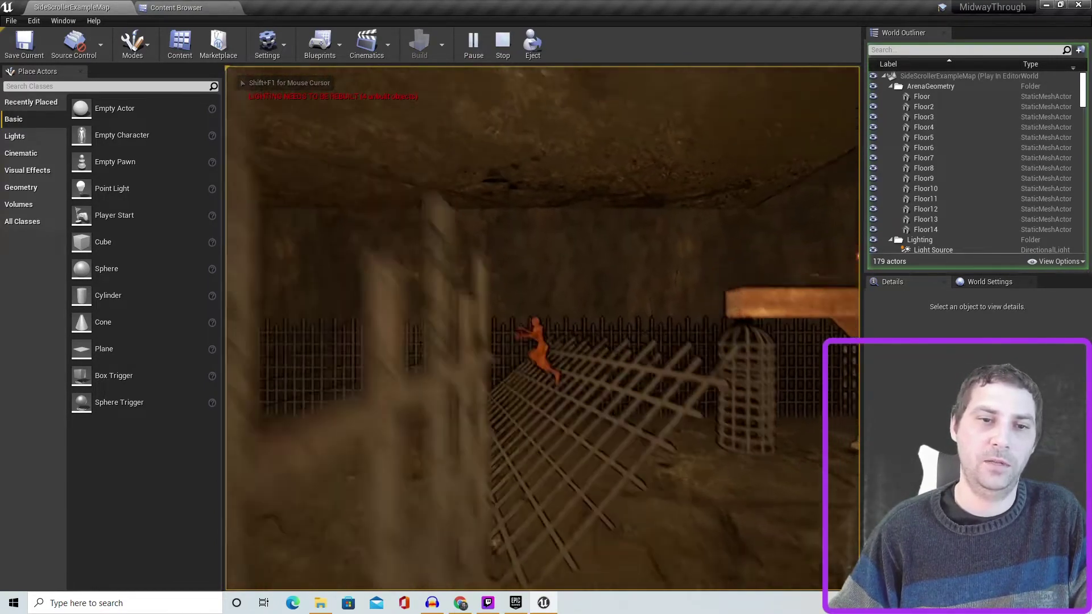
pyautogui.press('Escape')
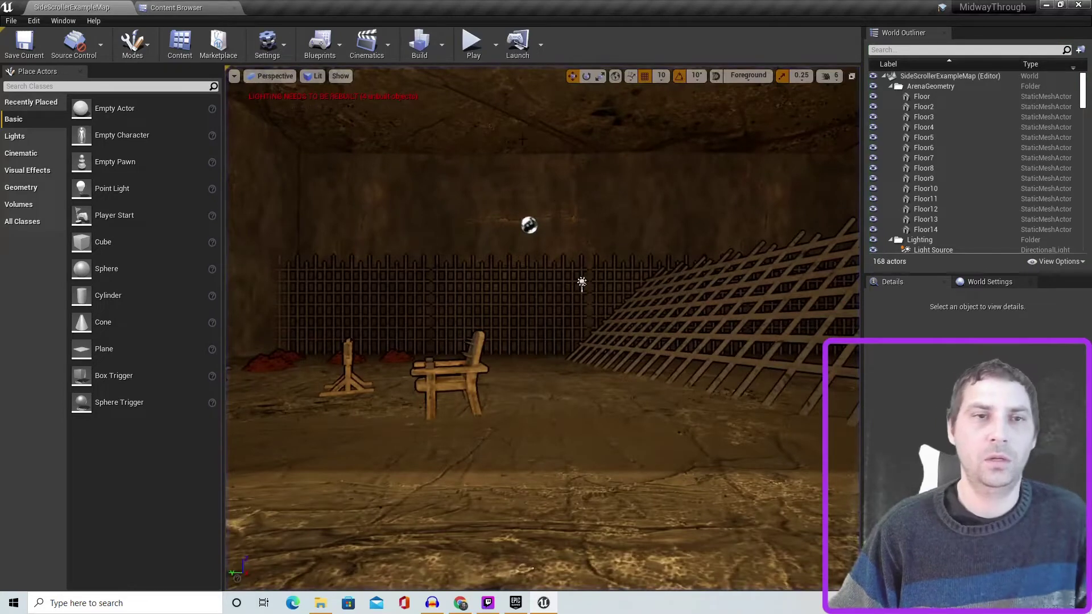
pyautogui.click(456, 121)
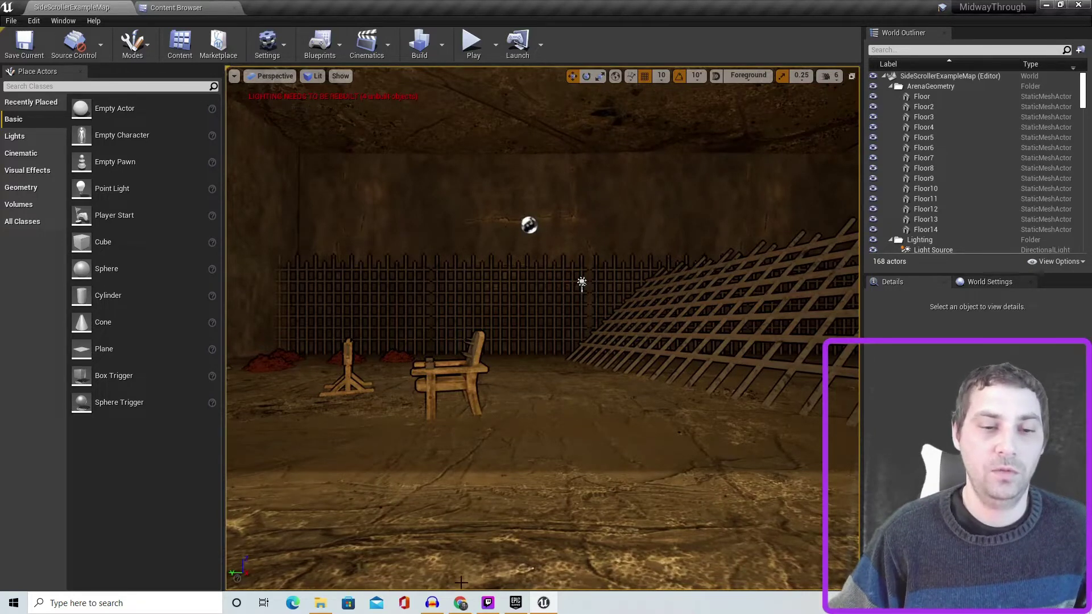
# - In YouTube Studio's Audio library, show only free tracks with attribution not required
pyautogui.click(460, 603)
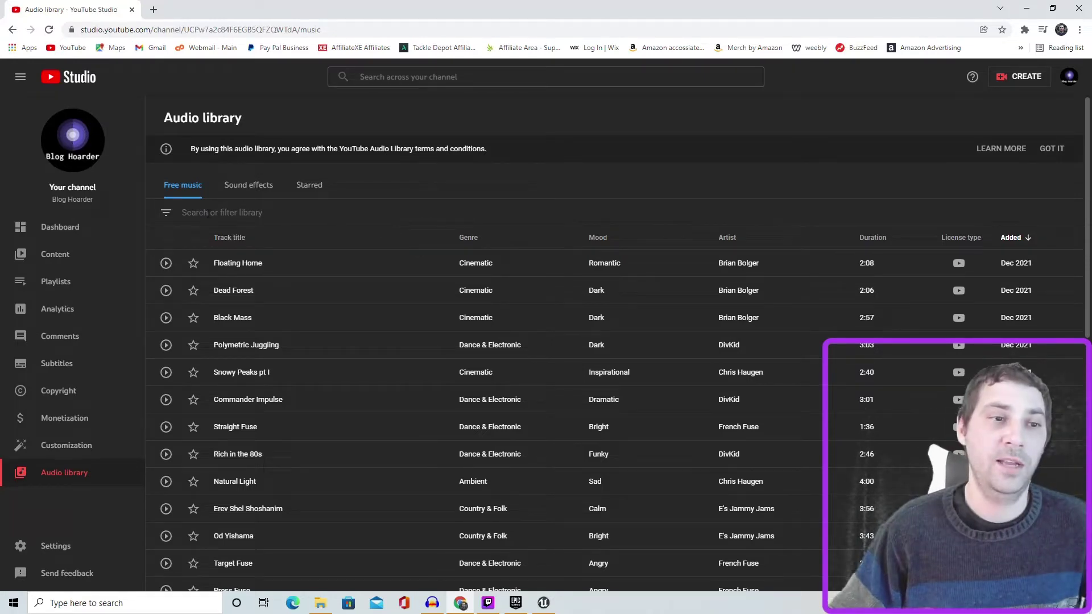
pyautogui.click(173, 219)
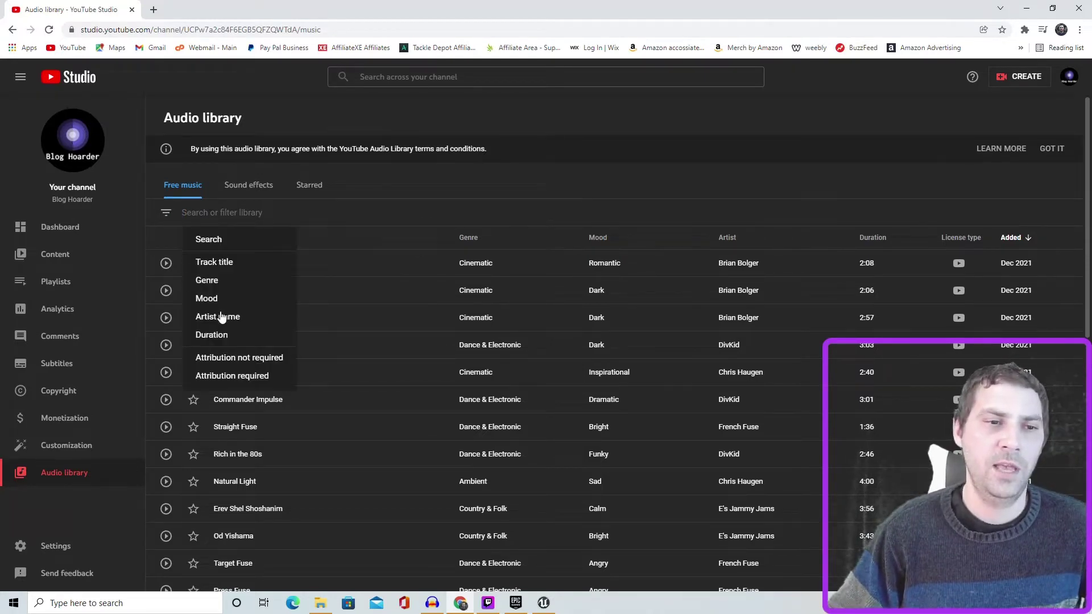
pyautogui.click(236, 359)
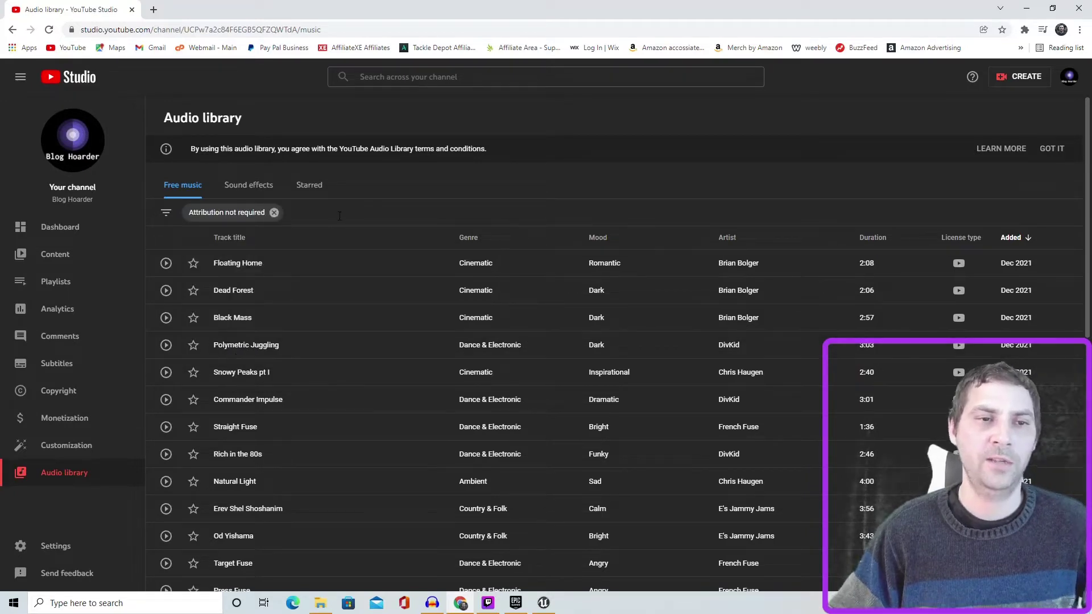
pyautogui.click(166, 213)
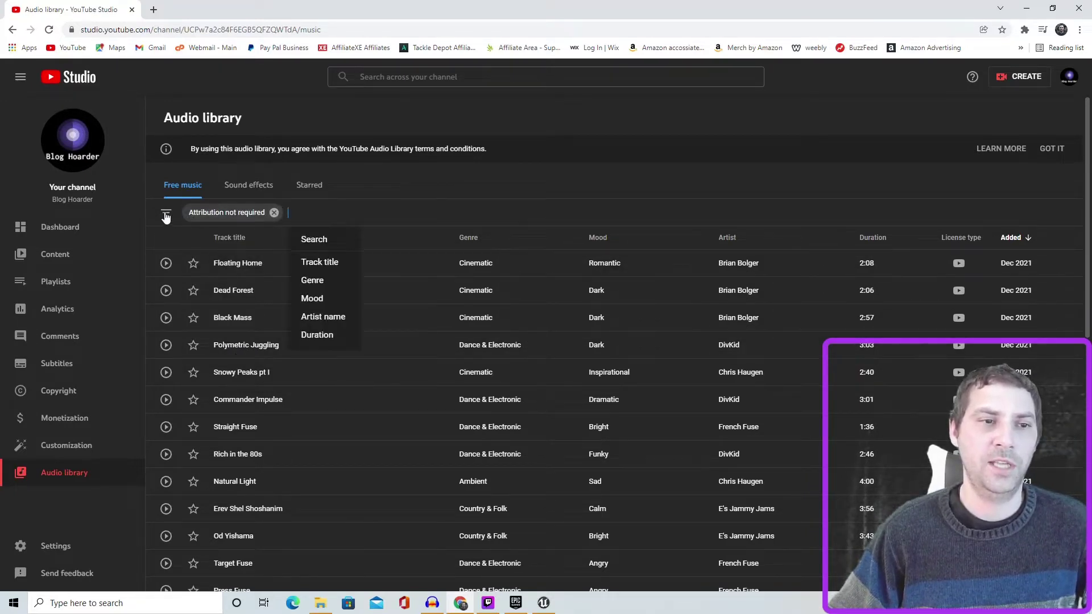
# - Add an Ambient genre filter to the free music list
pyautogui.click(317, 285)
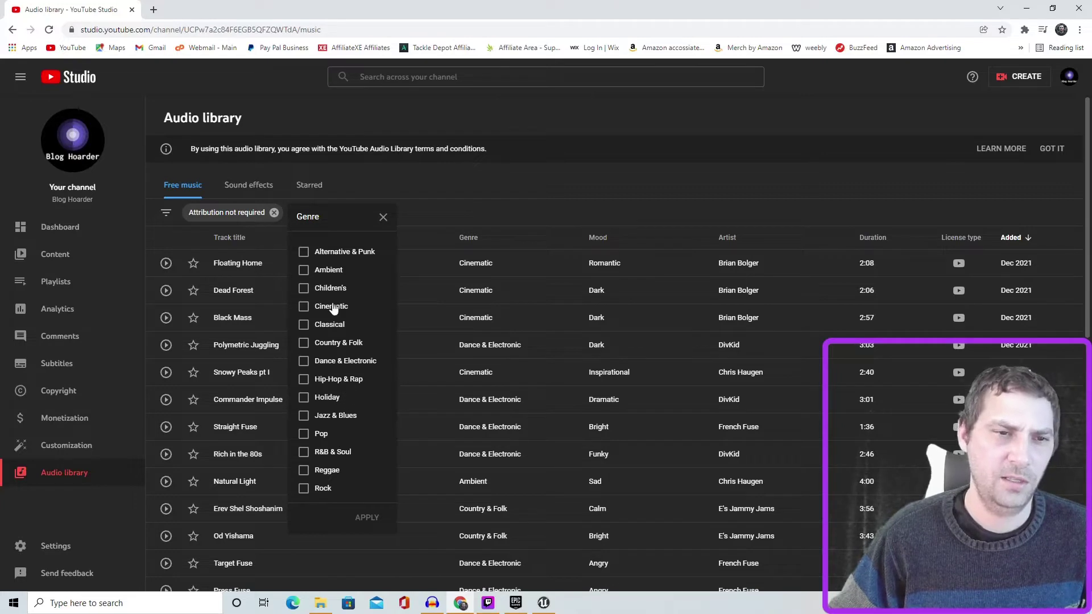
pyautogui.click(304, 270)
pyautogui.click(366, 518)
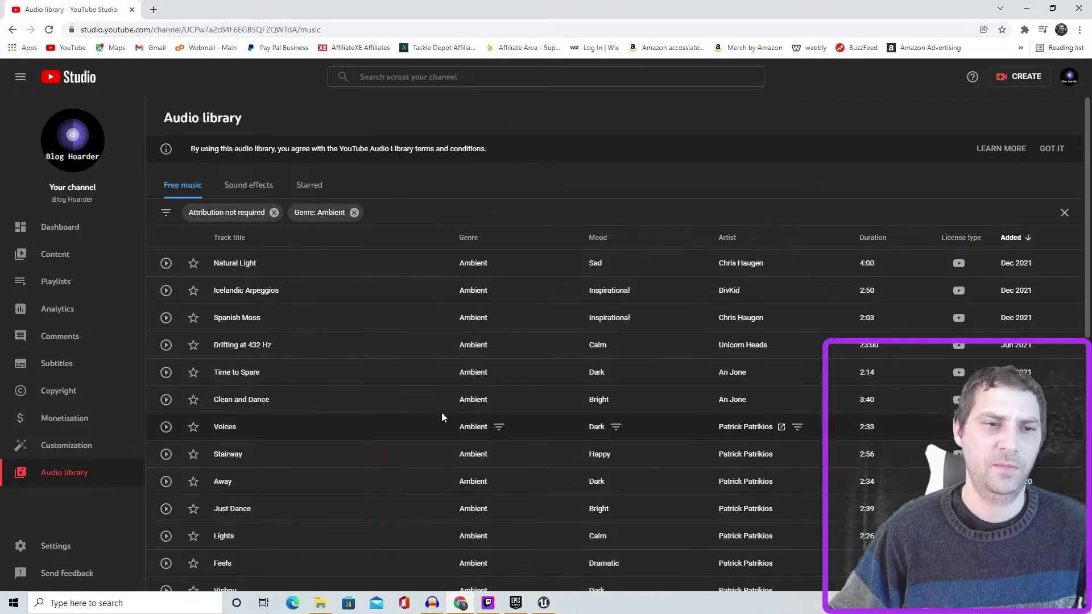
# - Preview Natural Light, Icelandic Arpeggios, Spanish Moss, Drifting at 432 Hz and Time to Spare, then download Time to Spare
pyautogui.click(166, 264)
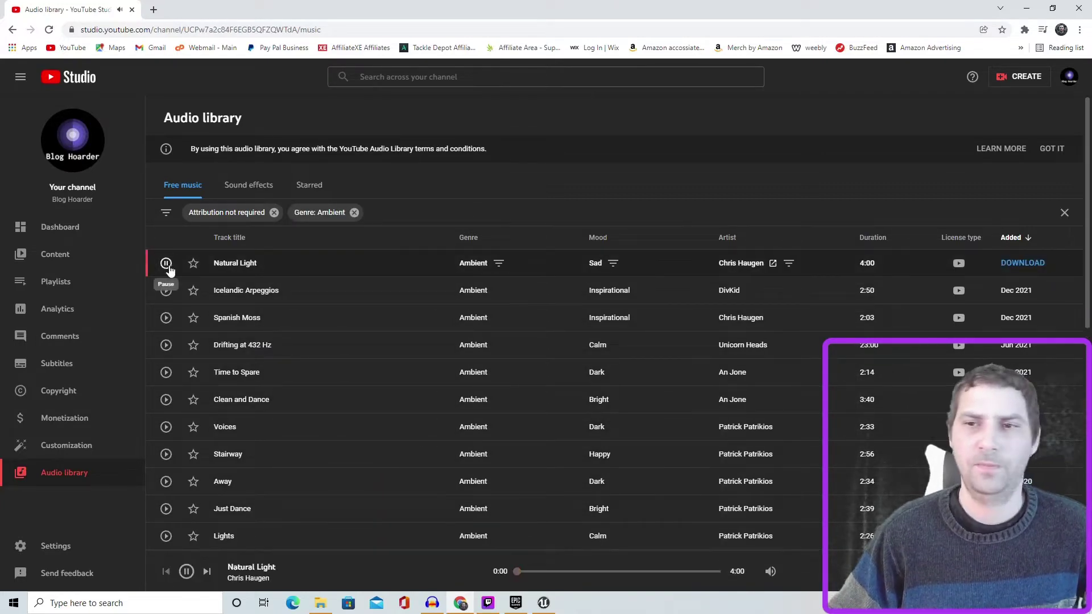
pyautogui.click(166, 290)
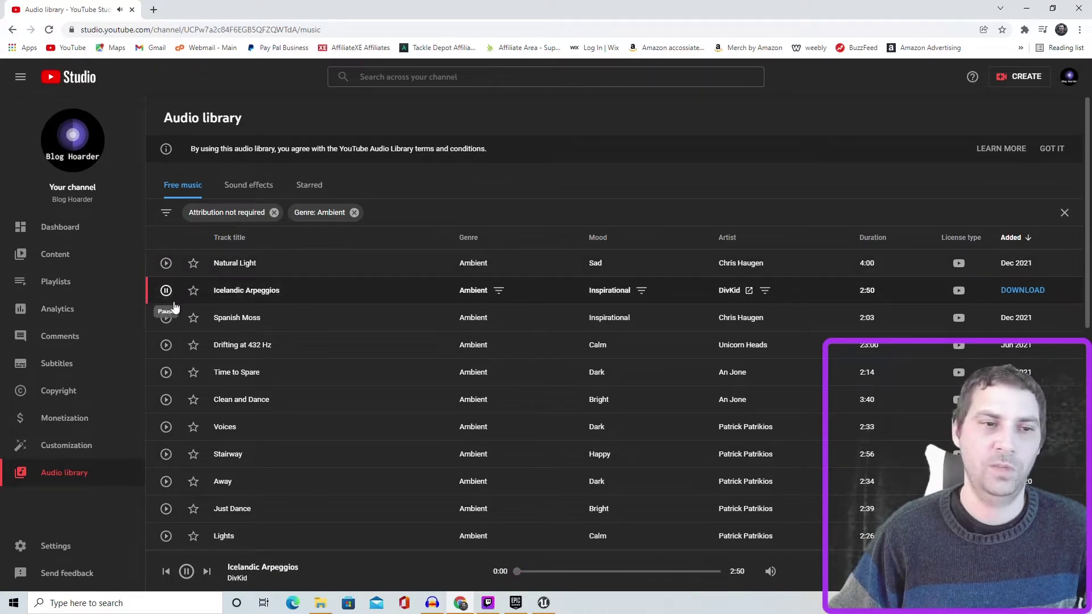
pyautogui.click(165, 317)
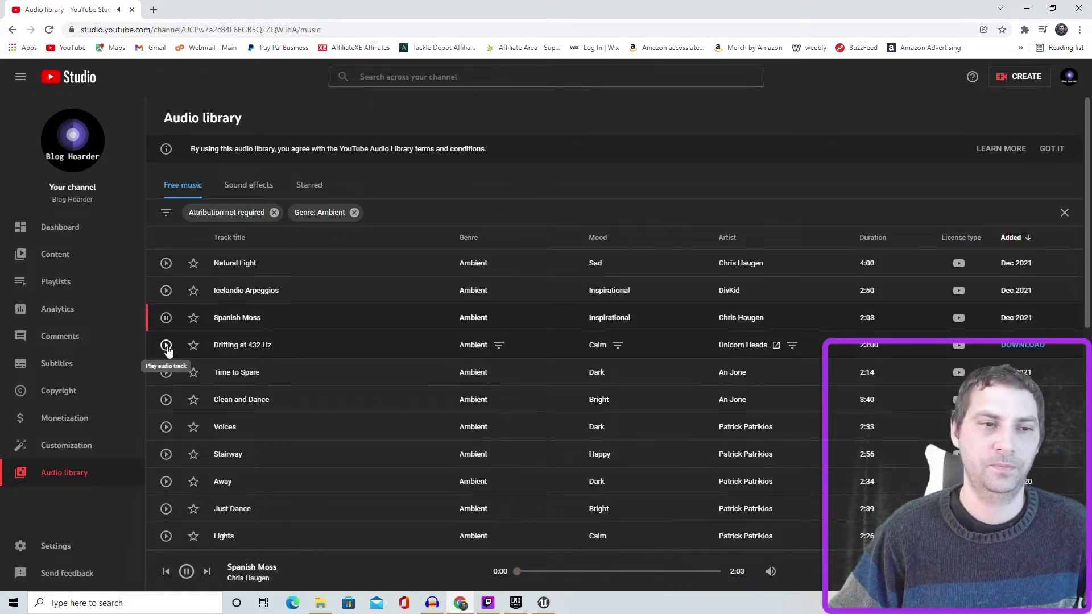
pyautogui.click(166, 346)
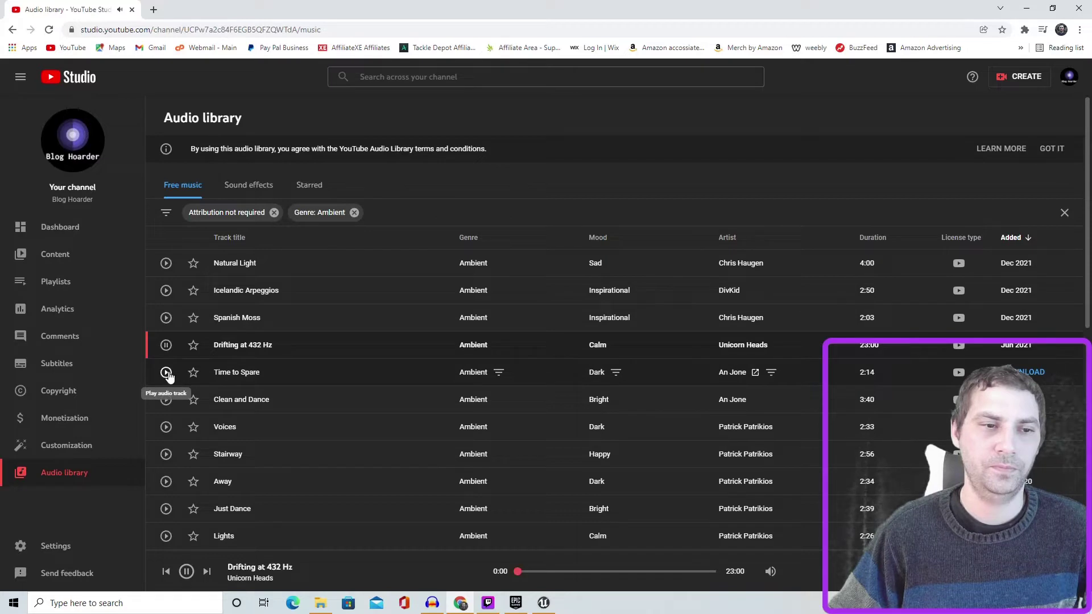
pyautogui.click(166, 372)
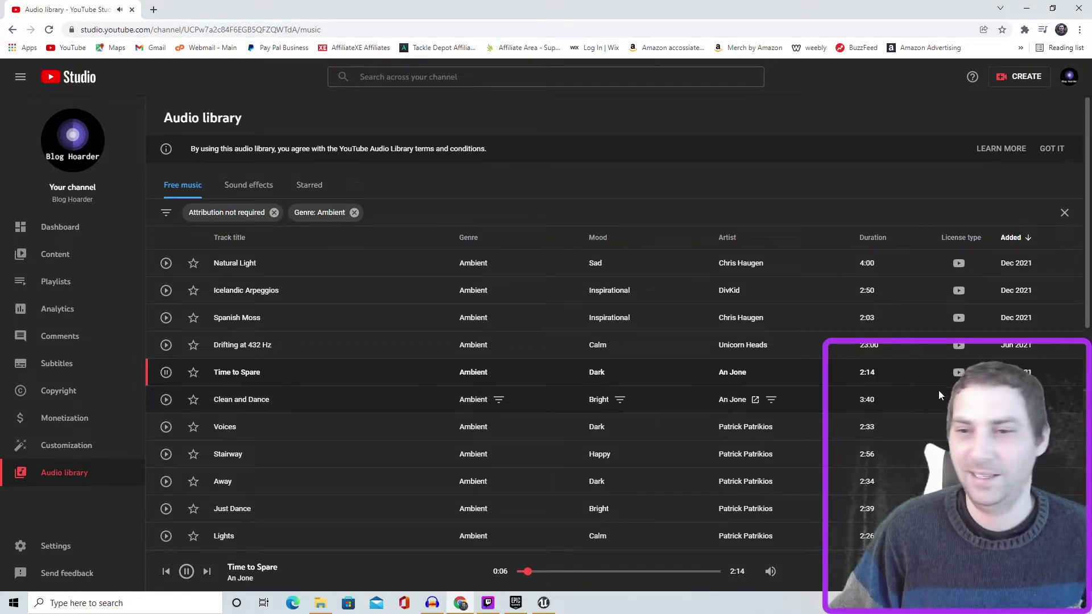
pyautogui.click(1036, 371)
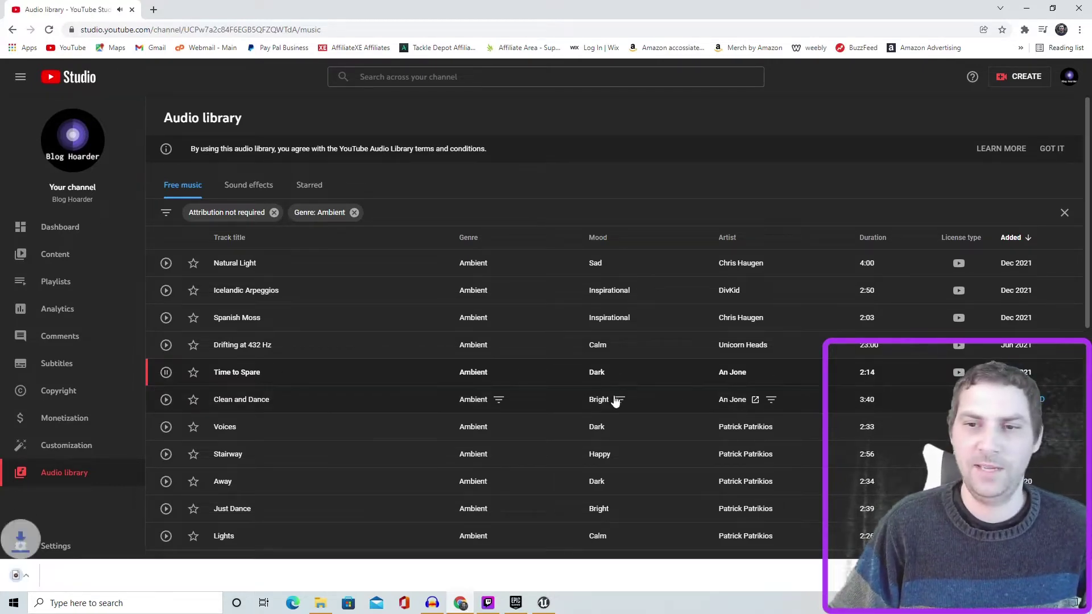
pyautogui.click(165, 372)
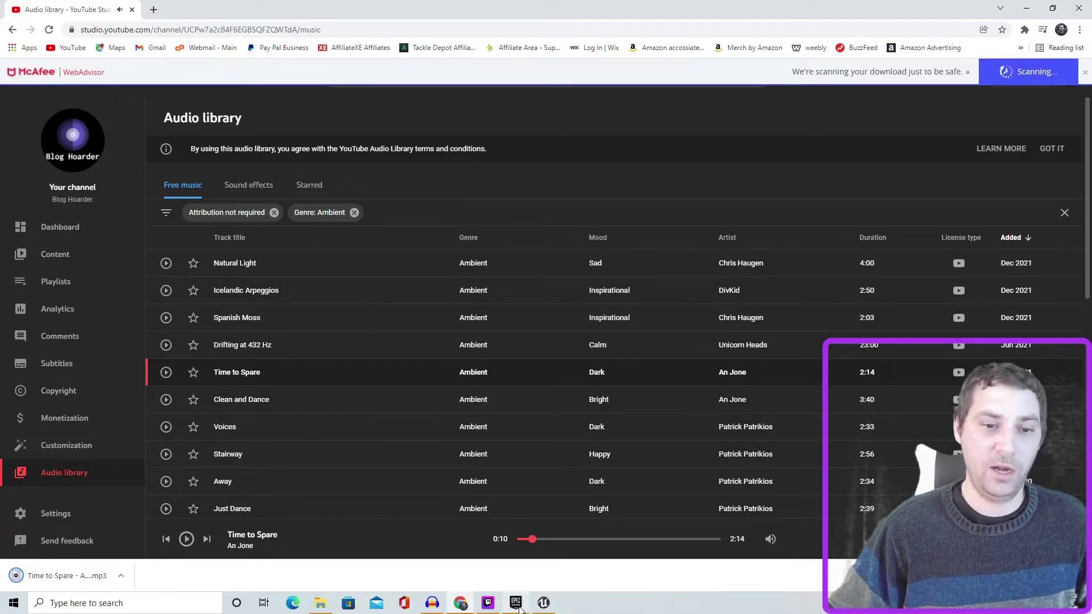
# - Check the Content folder in Unreal's Content Browser, then bring Audacity to the front
pyautogui.click(543, 603)
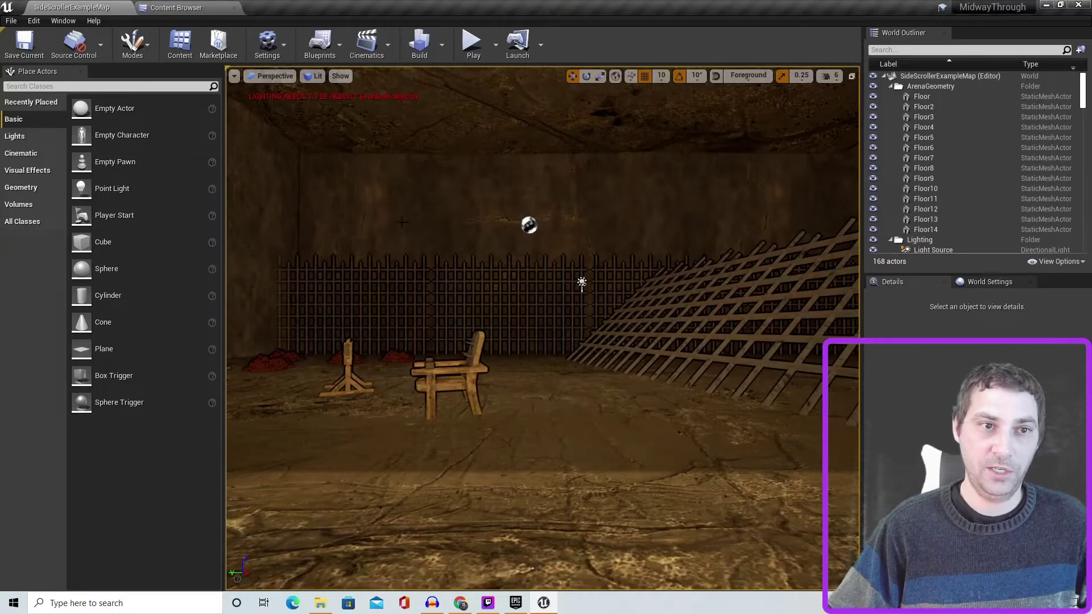
pyautogui.click(180, 42)
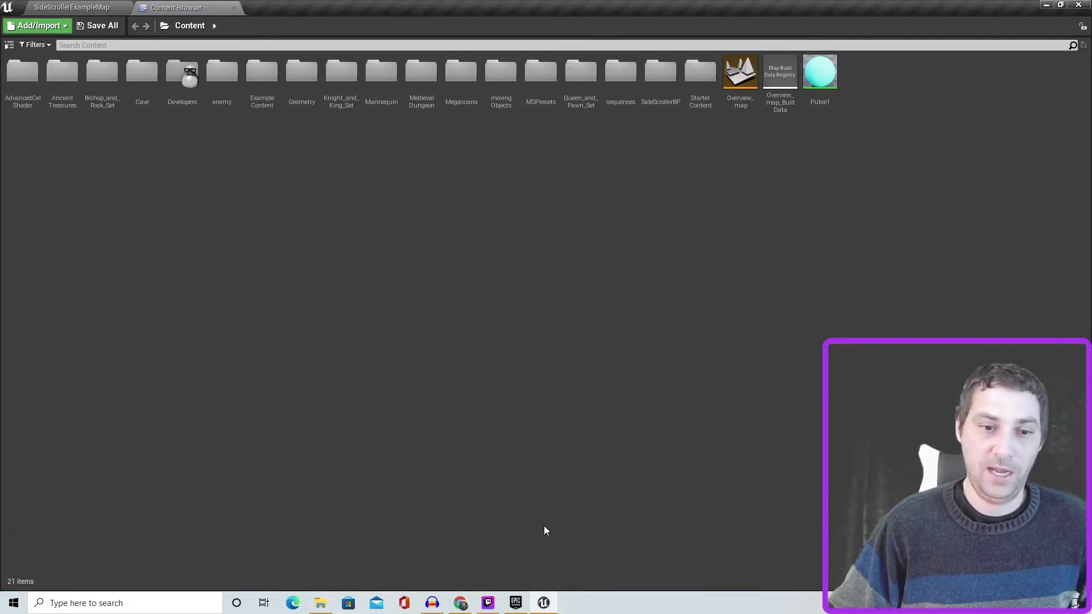
pyautogui.click(433, 604)
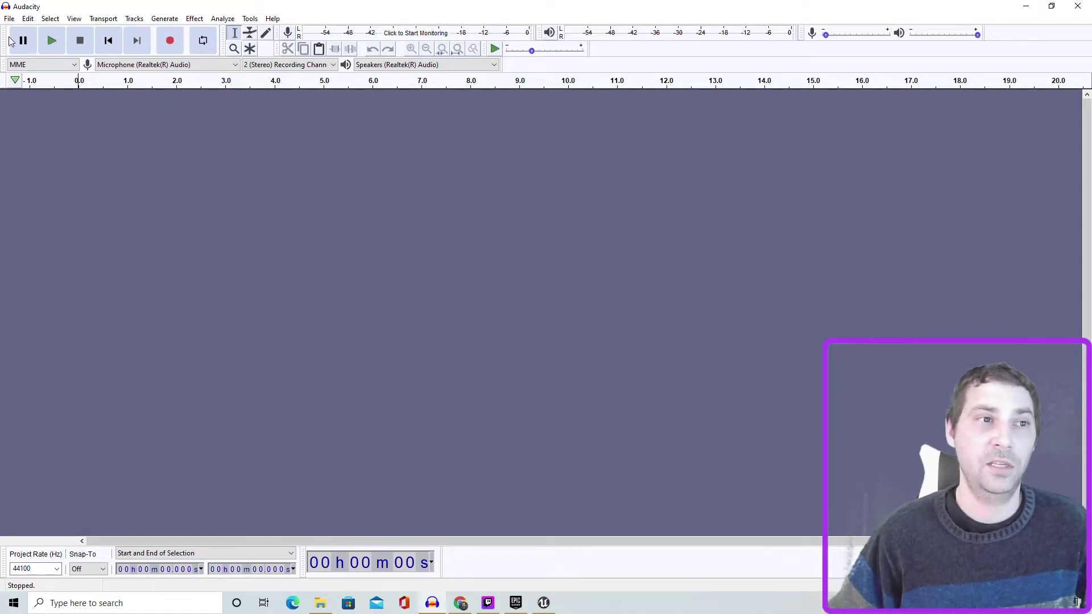
# - Import the Time to Spare MP3 from Downloads into Audacity as a stereo track
pyautogui.click(9, 18)
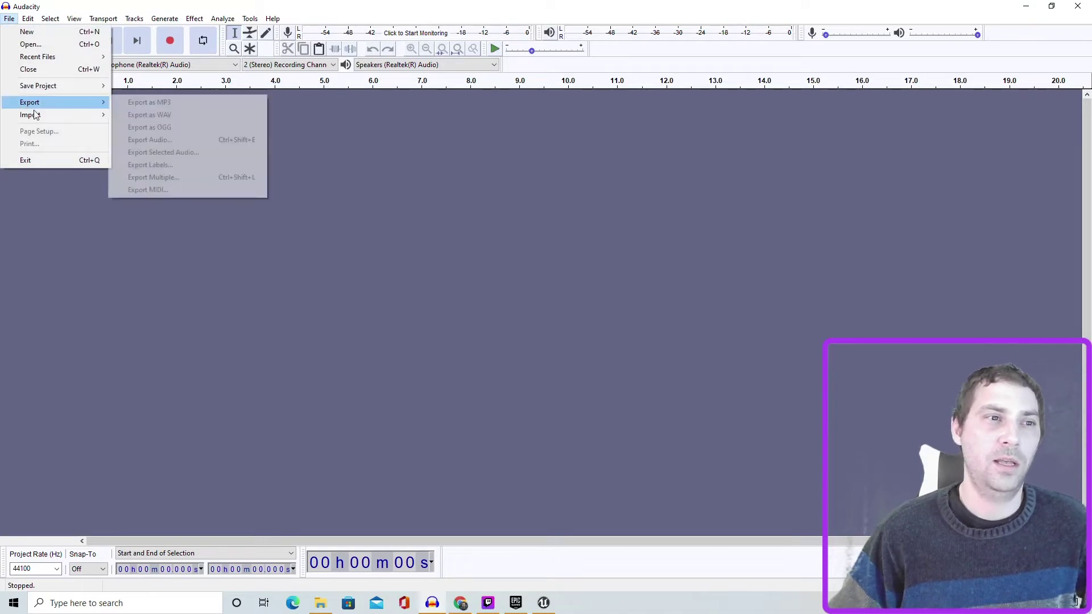
pyautogui.moveTo(36, 115)
pyautogui.click(139, 116)
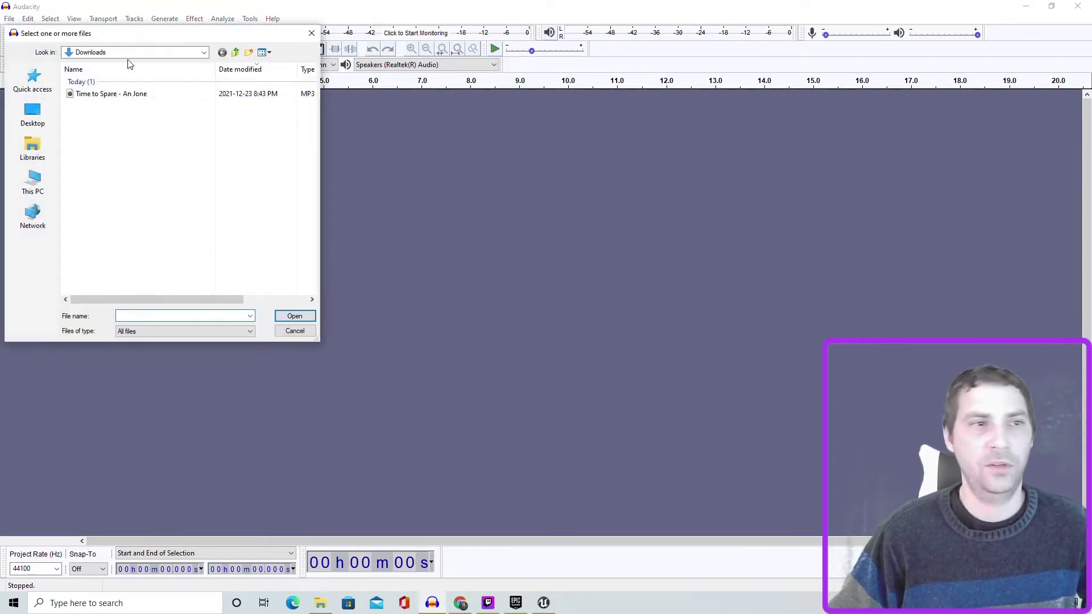
pyautogui.click(121, 100)
pyautogui.doubleClick(121, 99)
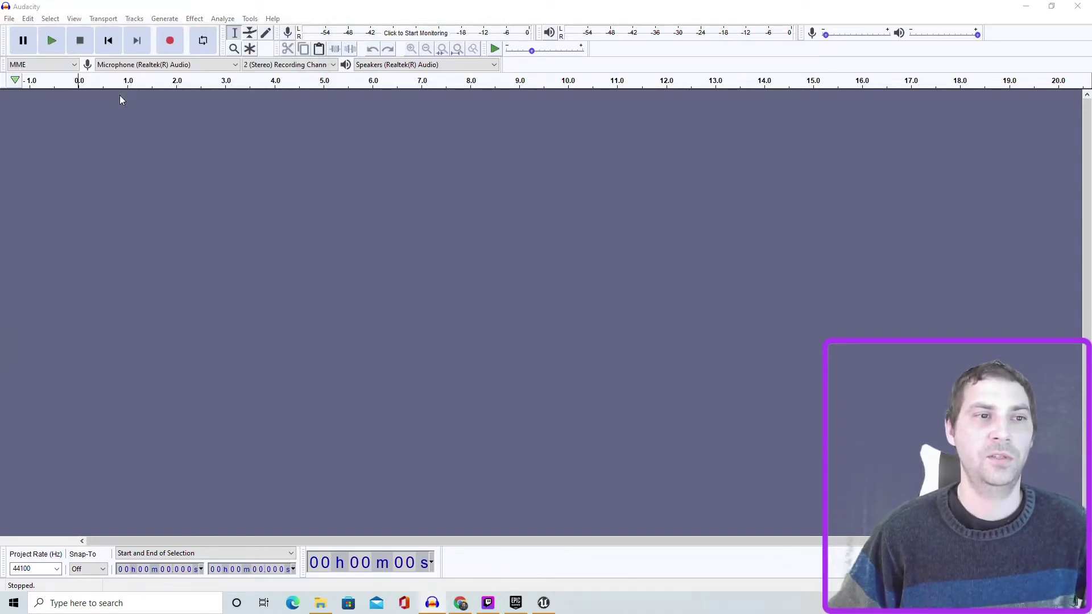
# - Export the Time to Spare track as a 16-bit PCM WAV into the Downloads folder
pyautogui.click(10, 20)
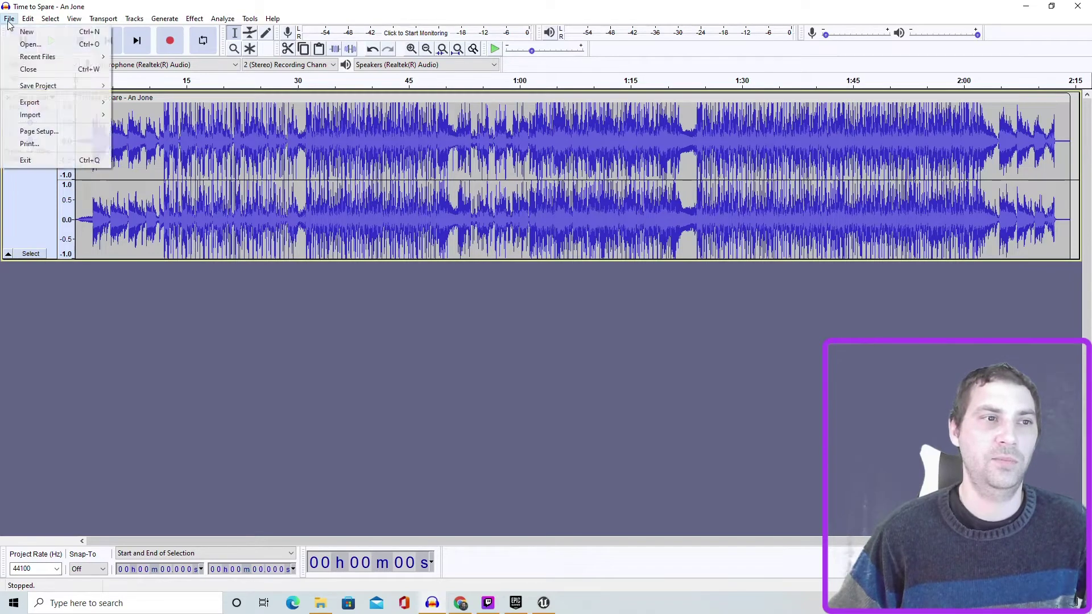
pyautogui.moveTo(43, 103)
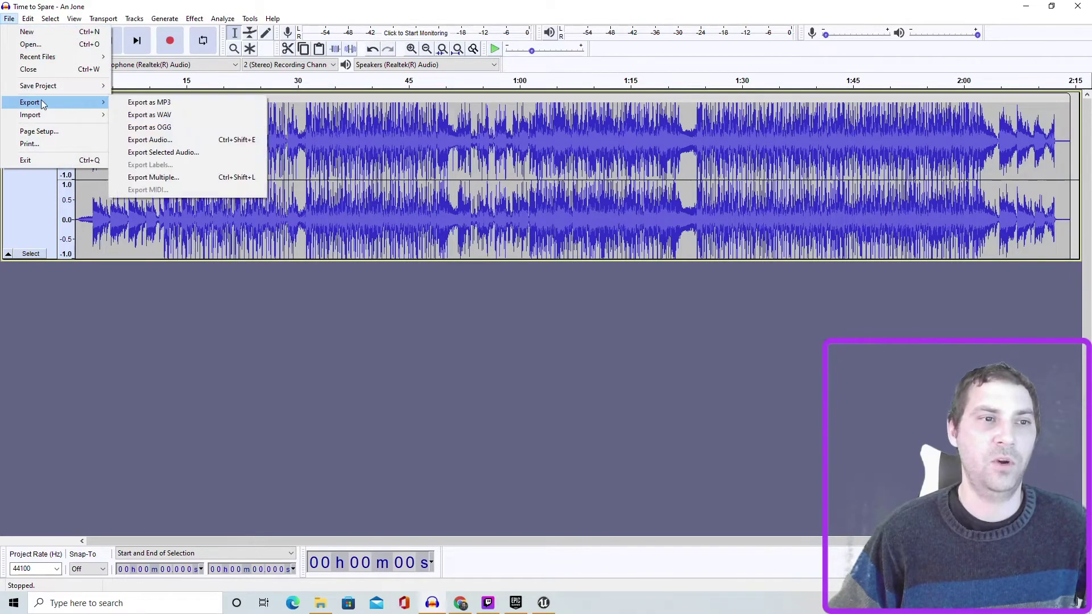
pyautogui.click(143, 116)
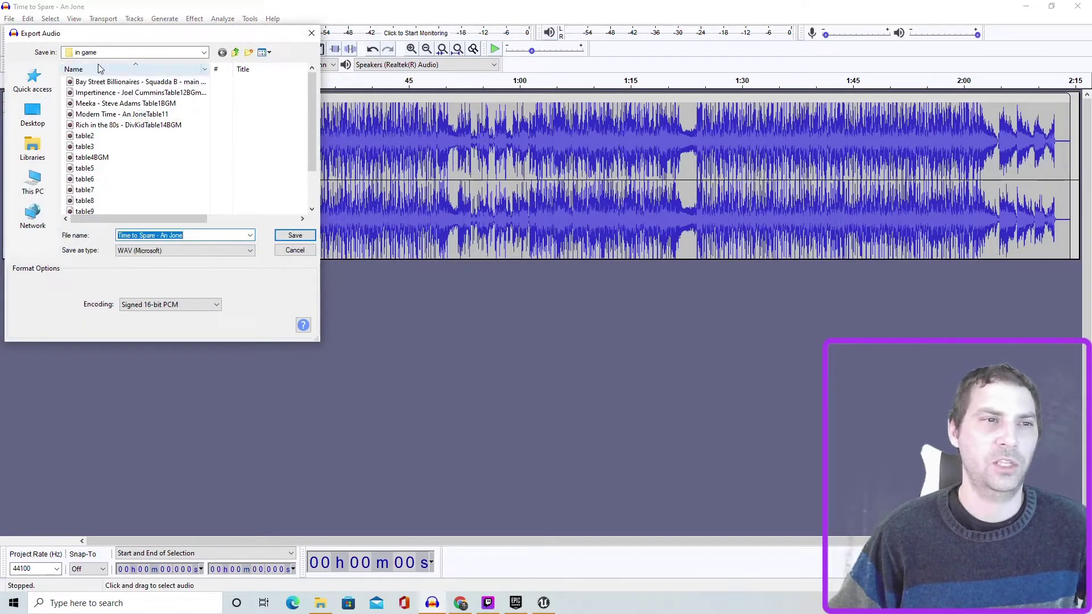
pyautogui.click(33, 114)
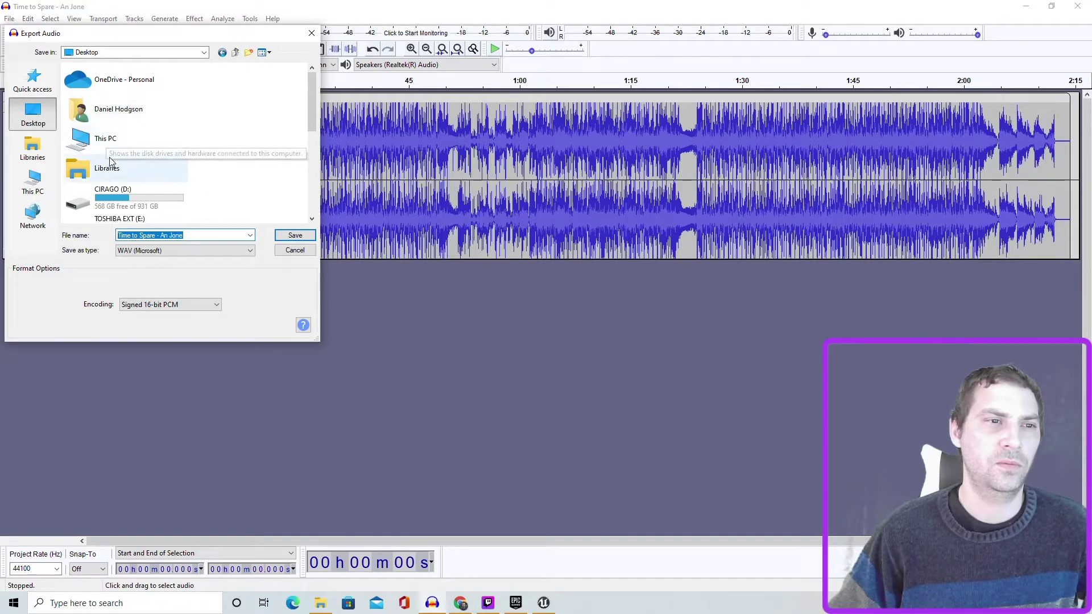
pyautogui.doubleClick(112, 142)
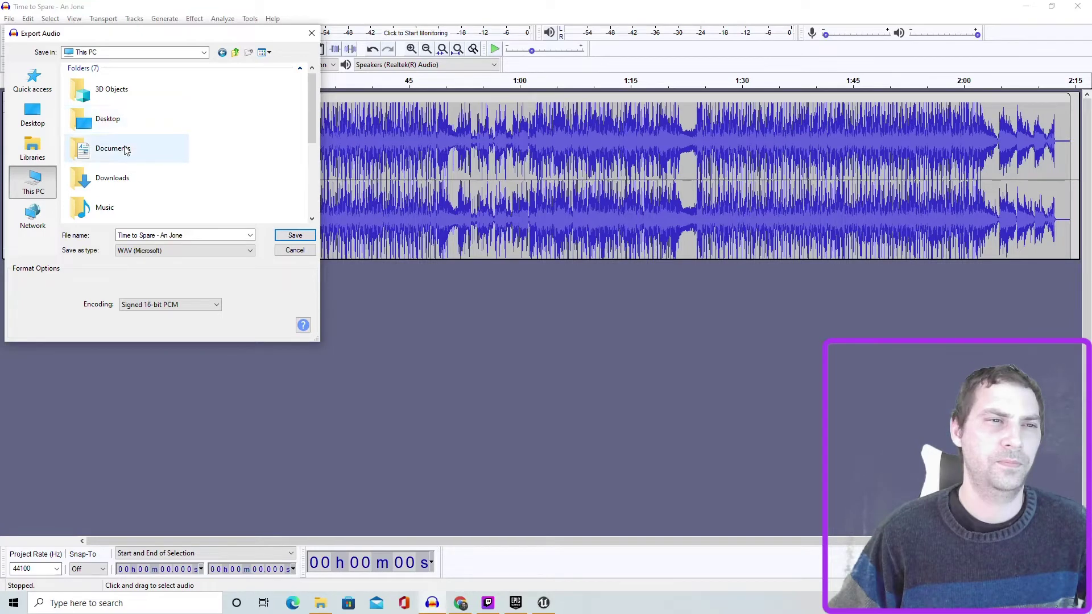
pyautogui.doubleClick(121, 178)
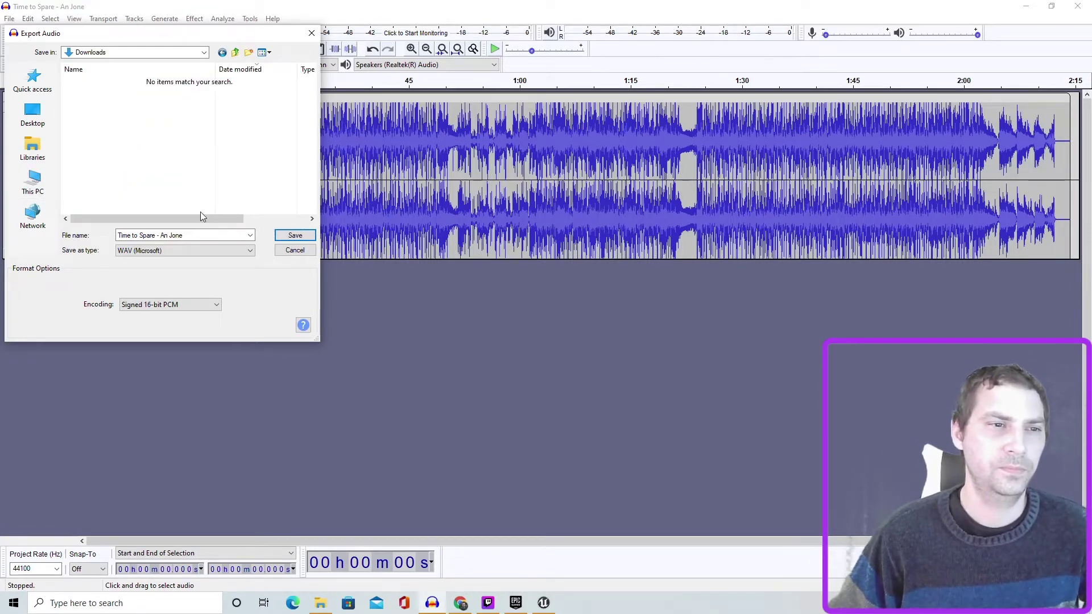
pyautogui.click(287, 235)
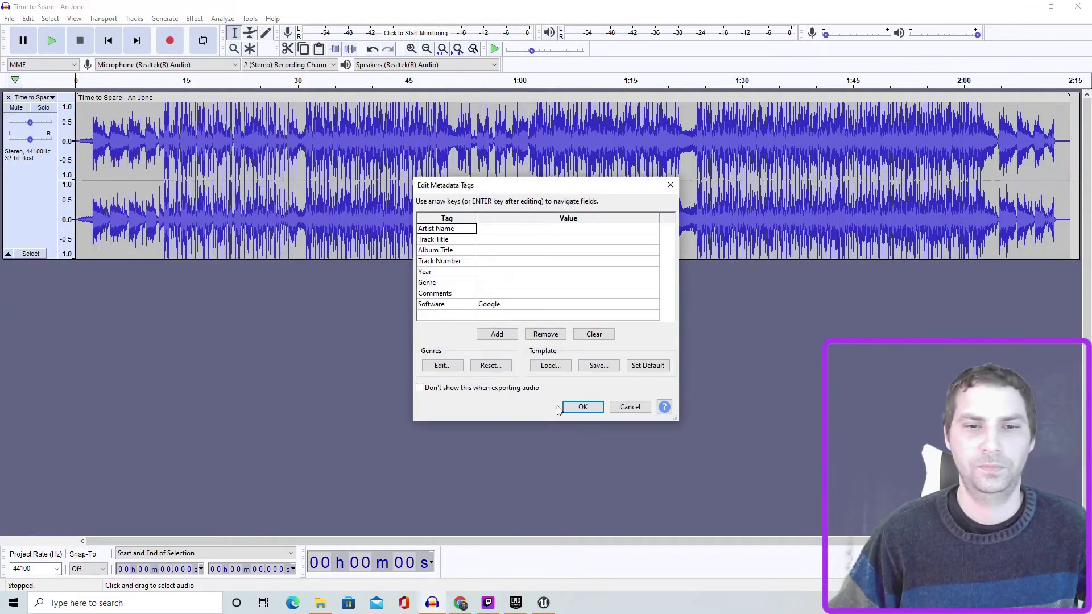
pyautogui.click(572, 405)
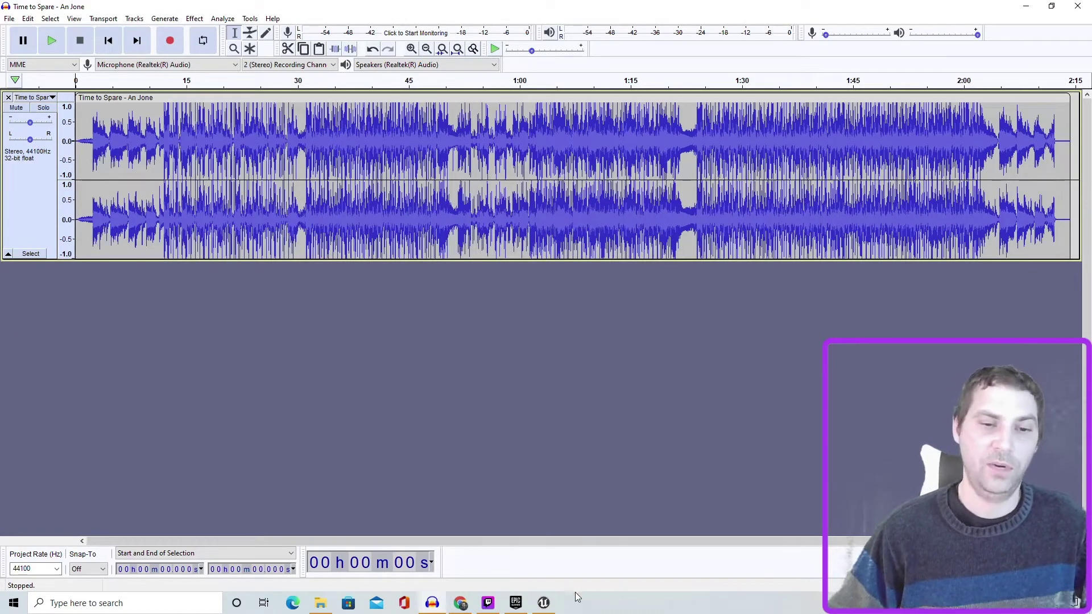
# - Drag the Time to Spare WAV from the Downloads window into Unreal's Content folder
pyautogui.click(320, 603)
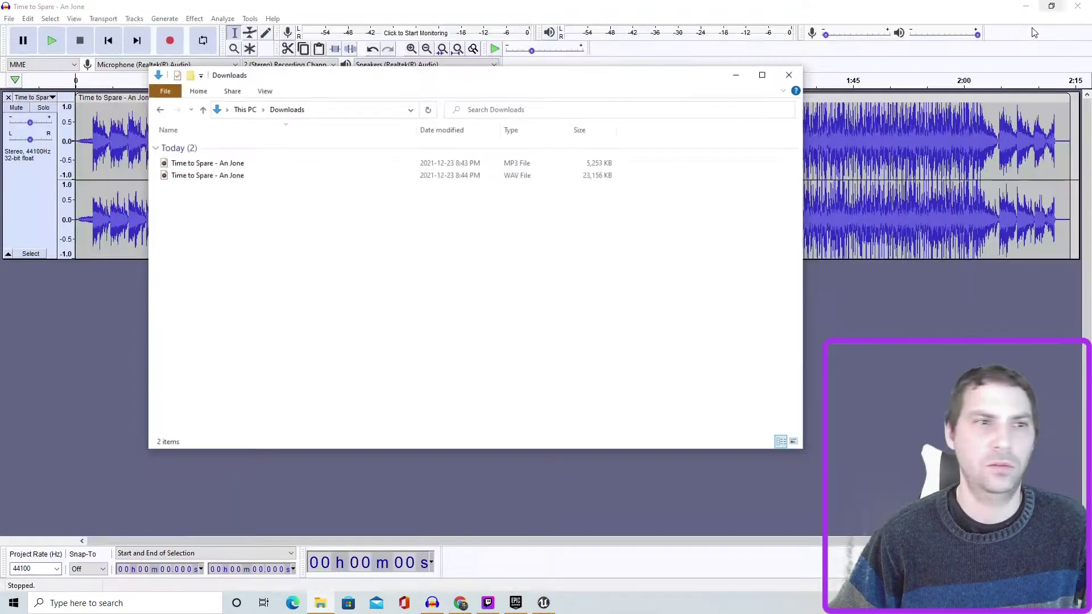
pyautogui.click(1052, 6)
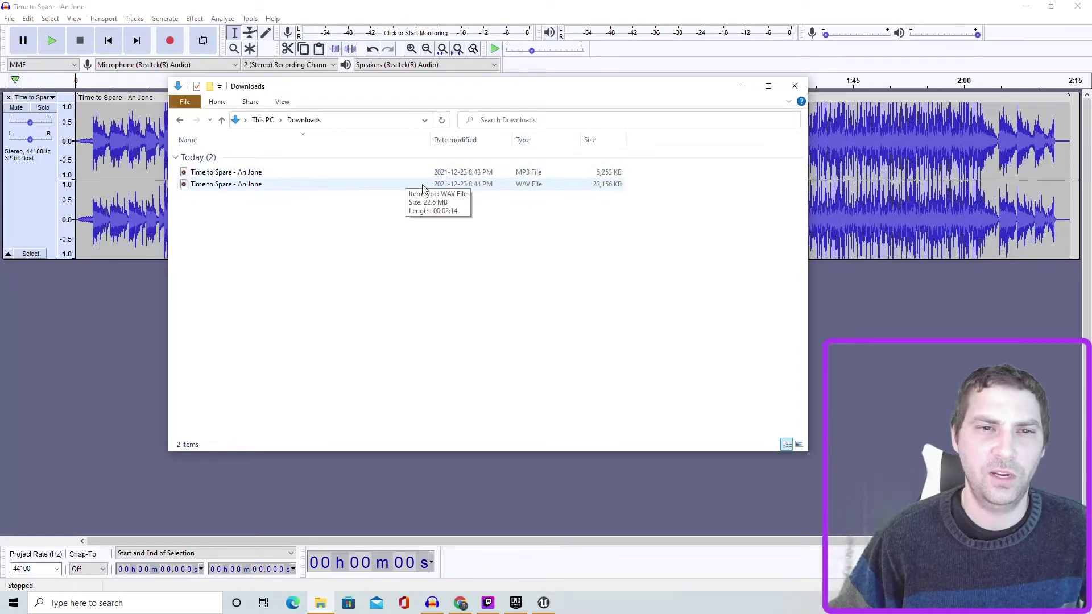
pyautogui.click(334, 188)
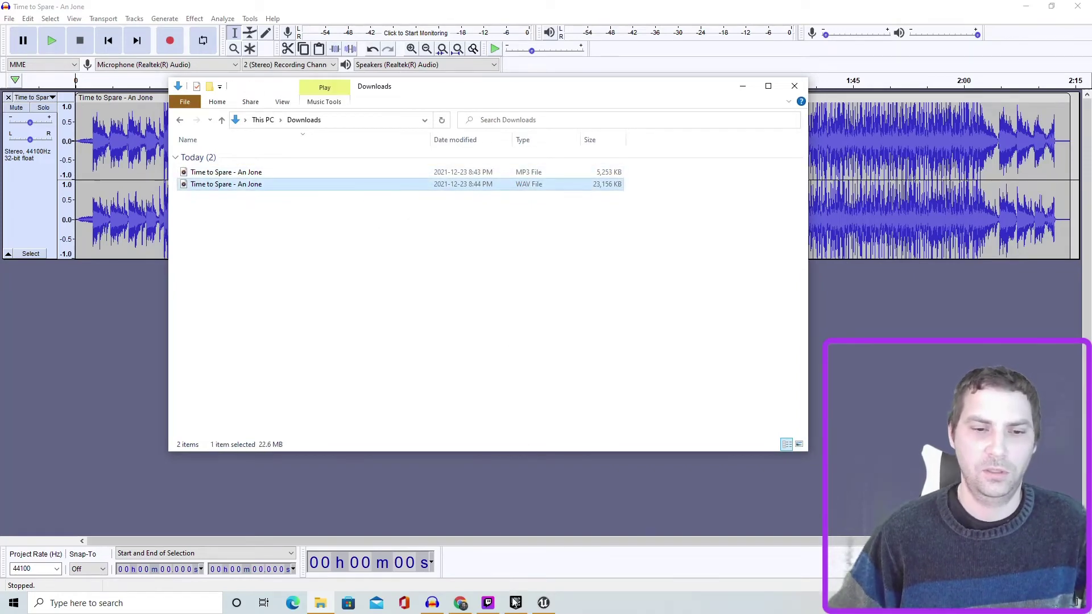
pyautogui.click(541, 601)
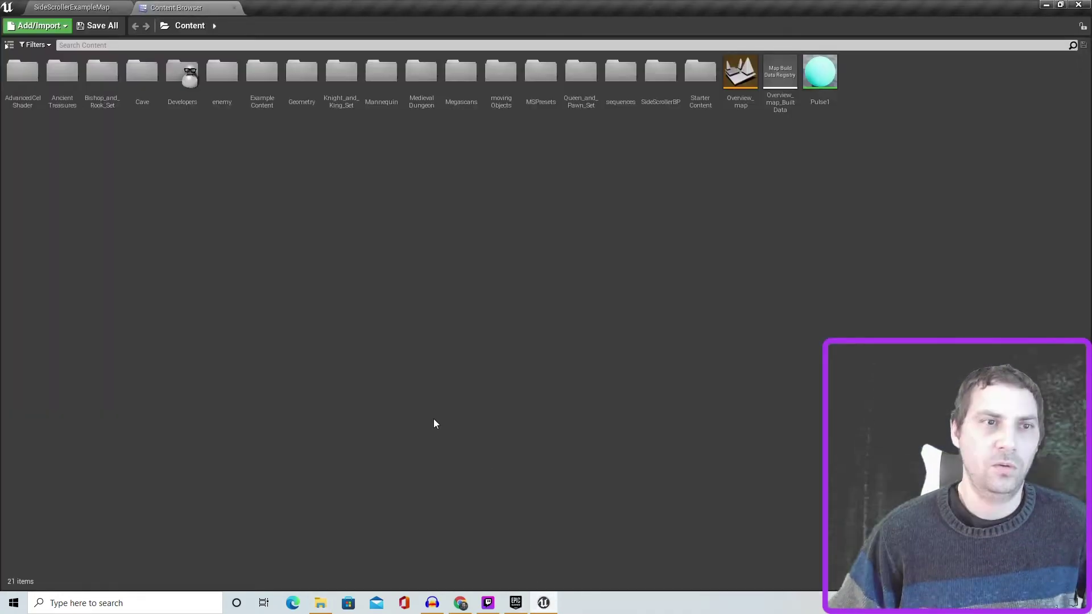
pyautogui.click(320, 603)
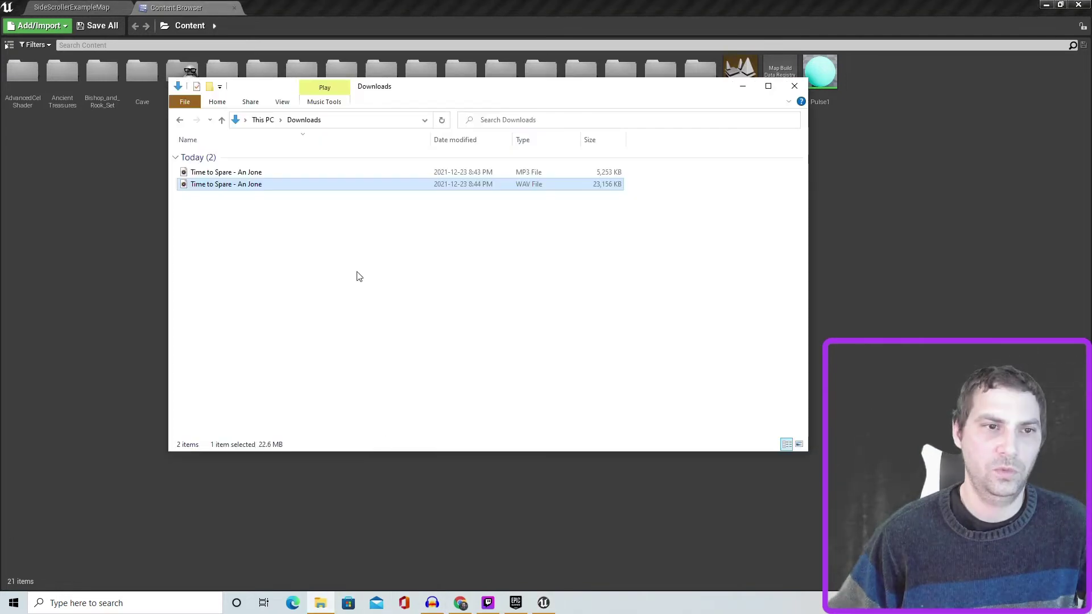
pyautogui.moveTo(453, 89); pyautogui.dragTo(474, 235)
pyautogui.moveTo(263, 334); pyautogui.dragTo(743, 179)
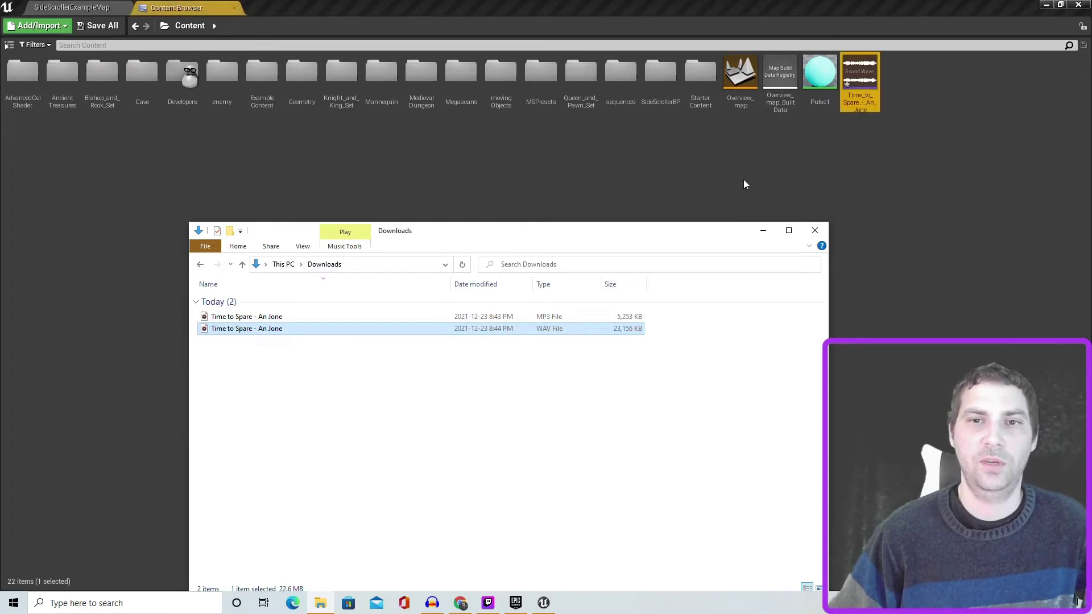
# - Confirm the WAV import and create a sound cue from it named Level1BGMusic
pyautogui.click(815, 230)
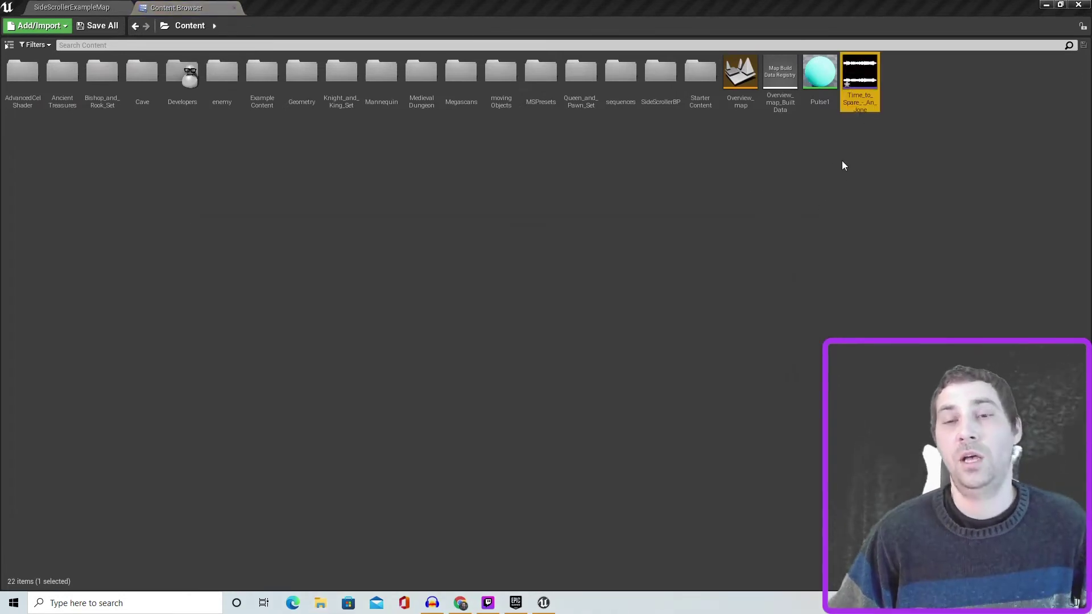
pyautogui.rightClick(856, 90)
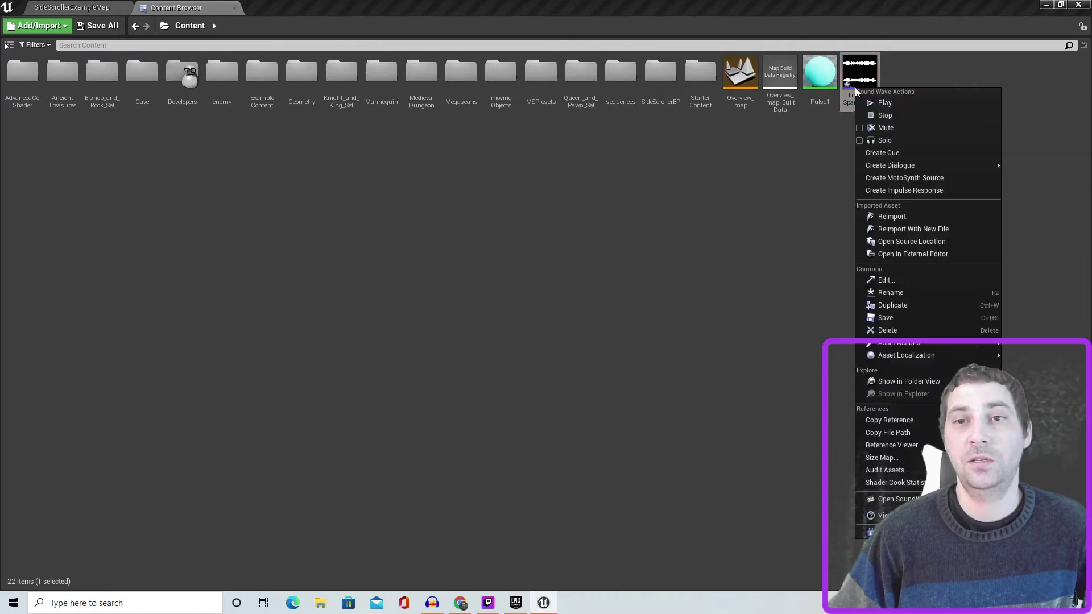
pyautogui.click(888, 151)
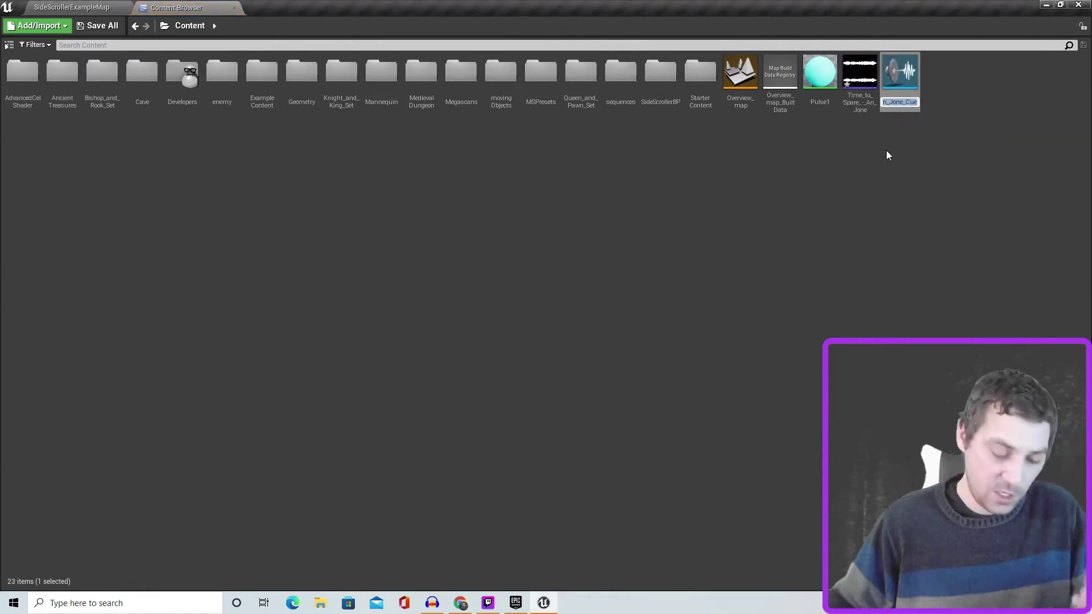
pyautogui.write('Level')
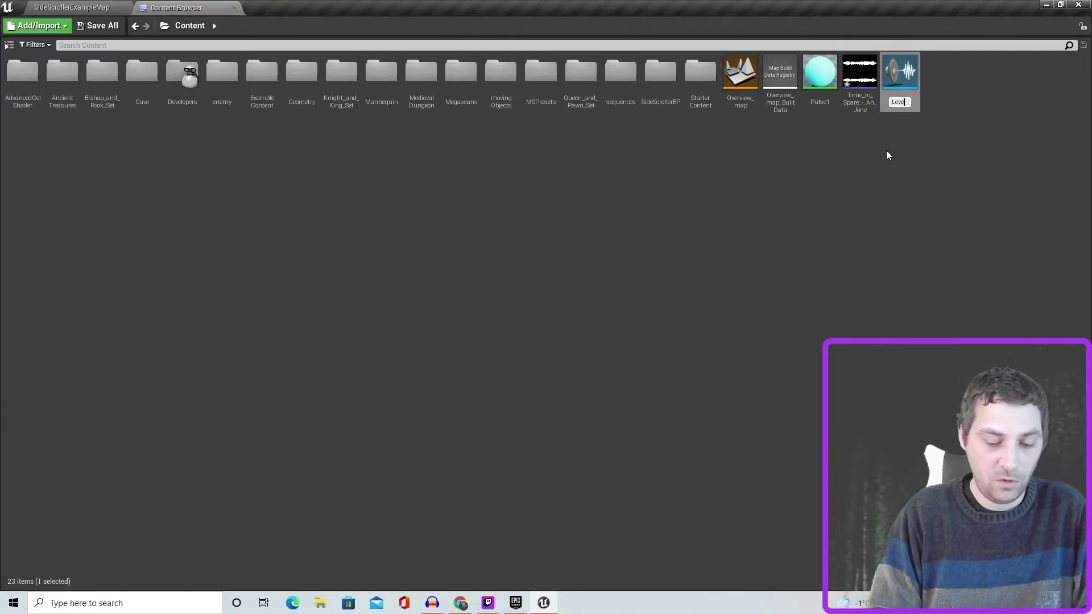
pyautogui.write('1BG')
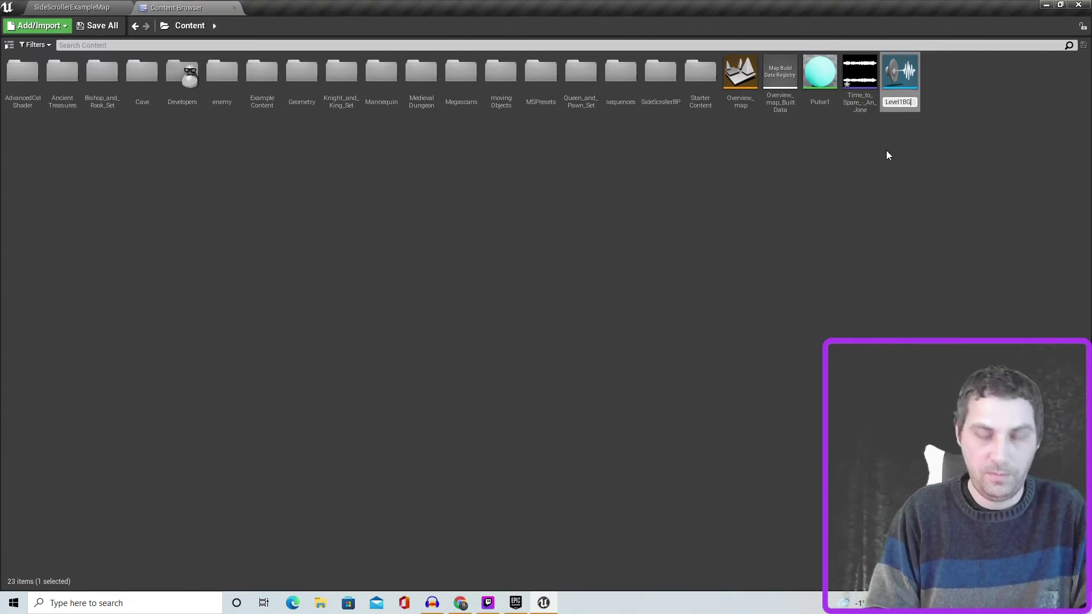
pyautogui.write('Music')
# - Confirm the Level1BGMusic name, enable Looping on its Wave Player, save, and close the cue editor
pyautogui.press('Return')
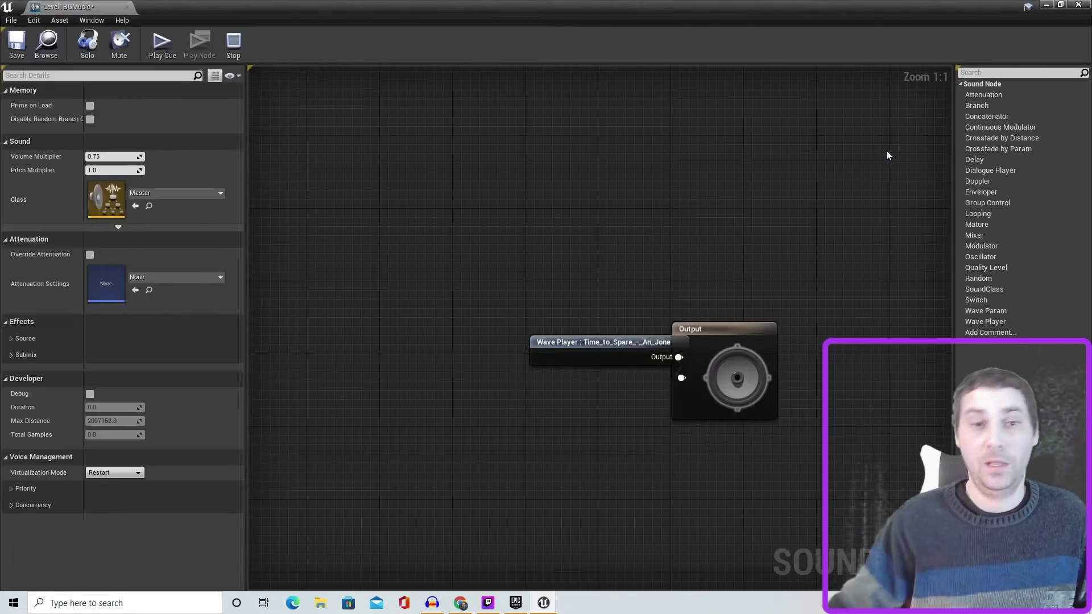
pyautogui.moveTo(623, 337); pyautogui.dragTo(536, 283)
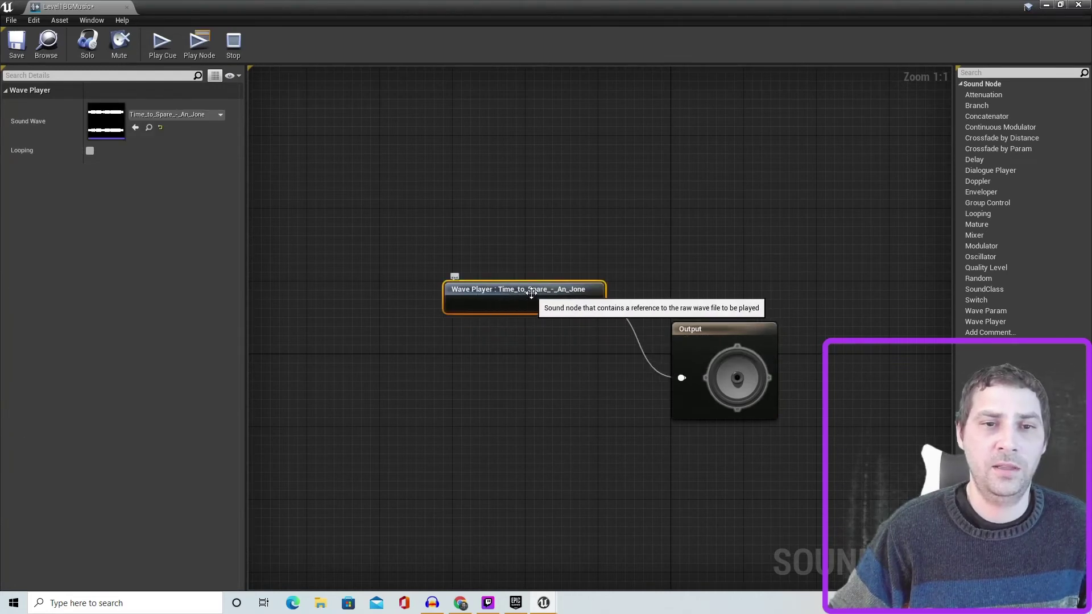
pyautogui.click(90, 151)
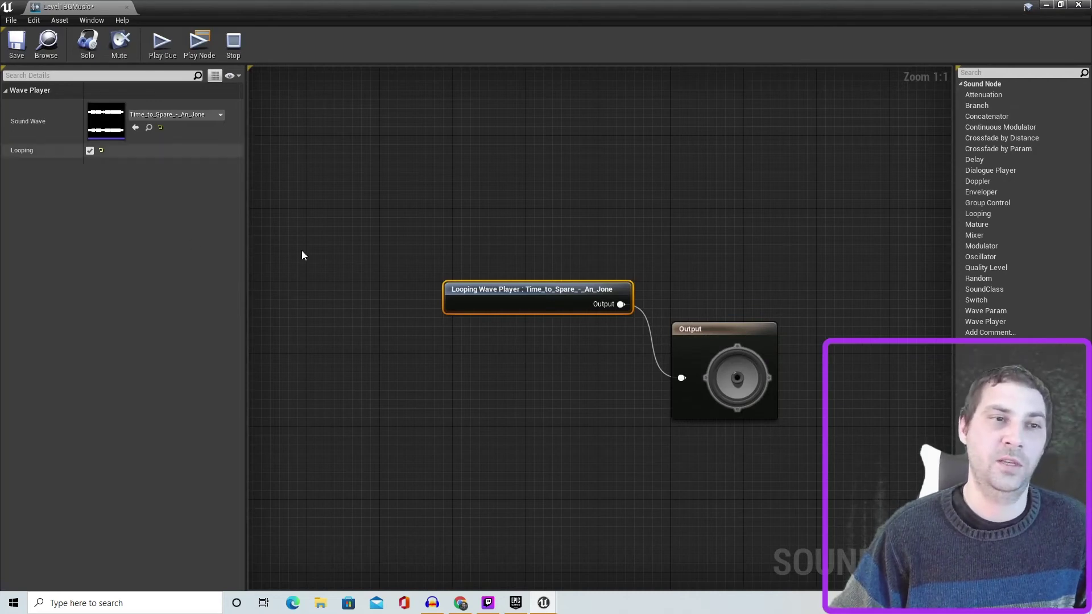
pyautogui.click(15, 49)
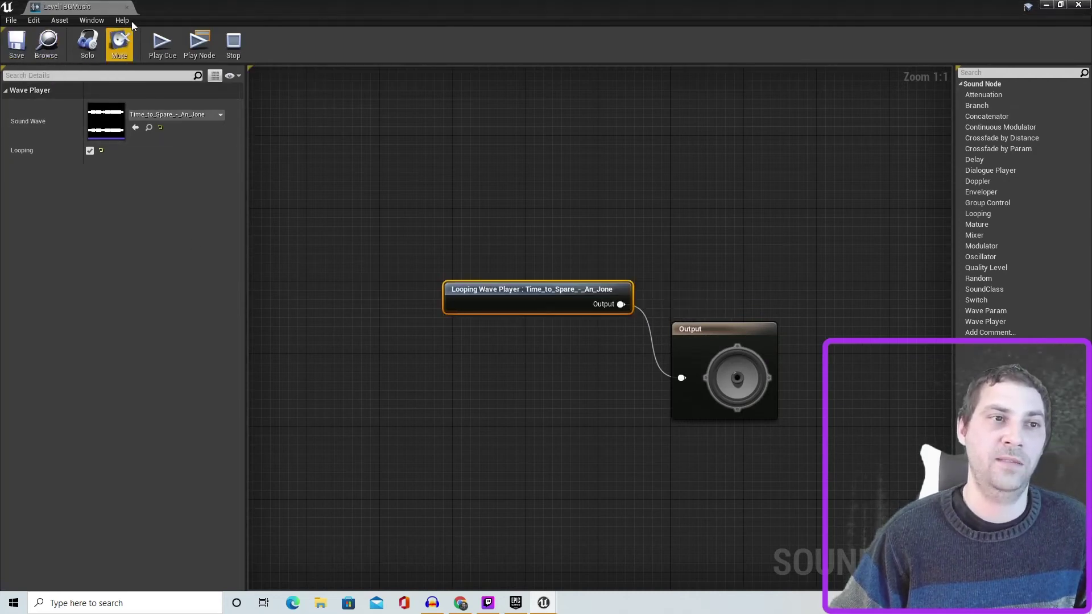
pyautogui.click(126, 6)
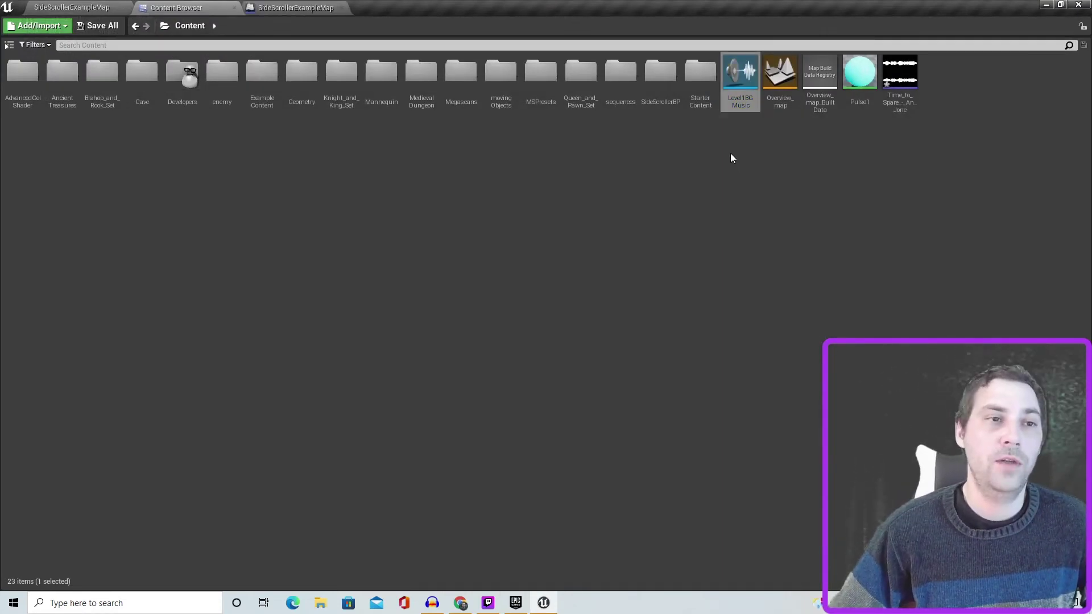
# - Select the Level1BGMusic cue, then go to the SideScrollerExampleMap level editor's Blueprints menu
pyautogui.moveTo(740, 74); pyautogui.dragTo(102, 24)
pyautogui.click(97, 11)
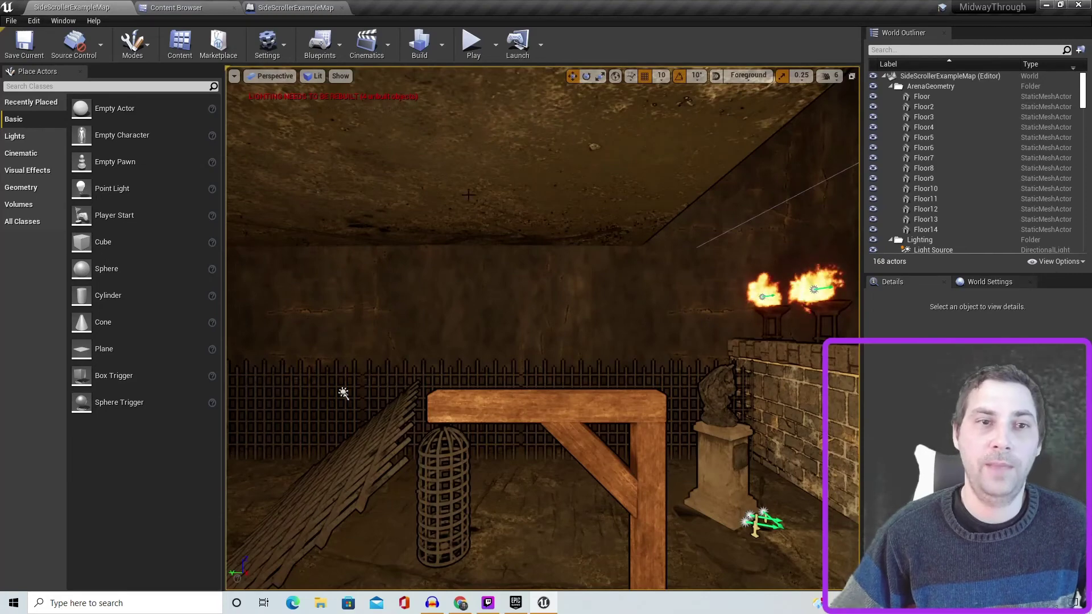
pyautogui.click(319, 44)
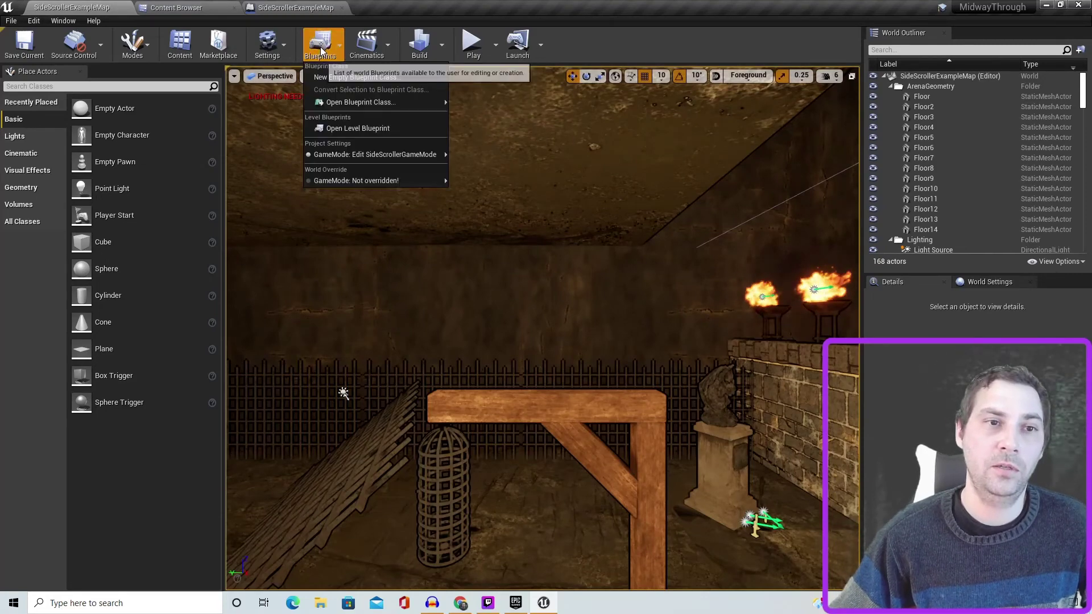
# - Add an Event BeginPlay node to the level blueprint's event graph
pyautogui.click(341, 126)
pyautogui.rightClick(349, 192)
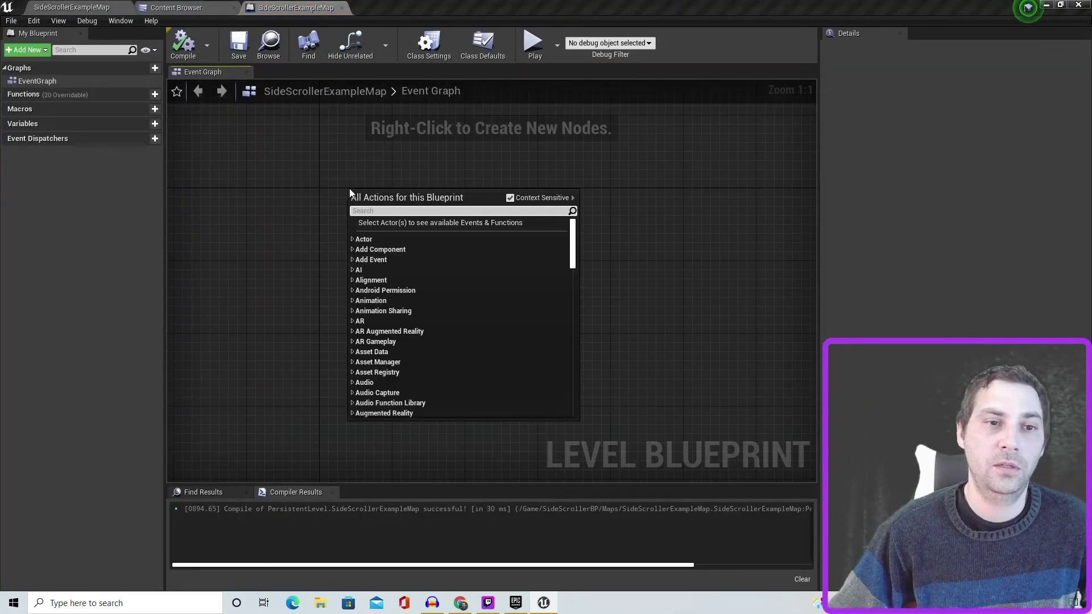
pyautogui.write('begin pa')
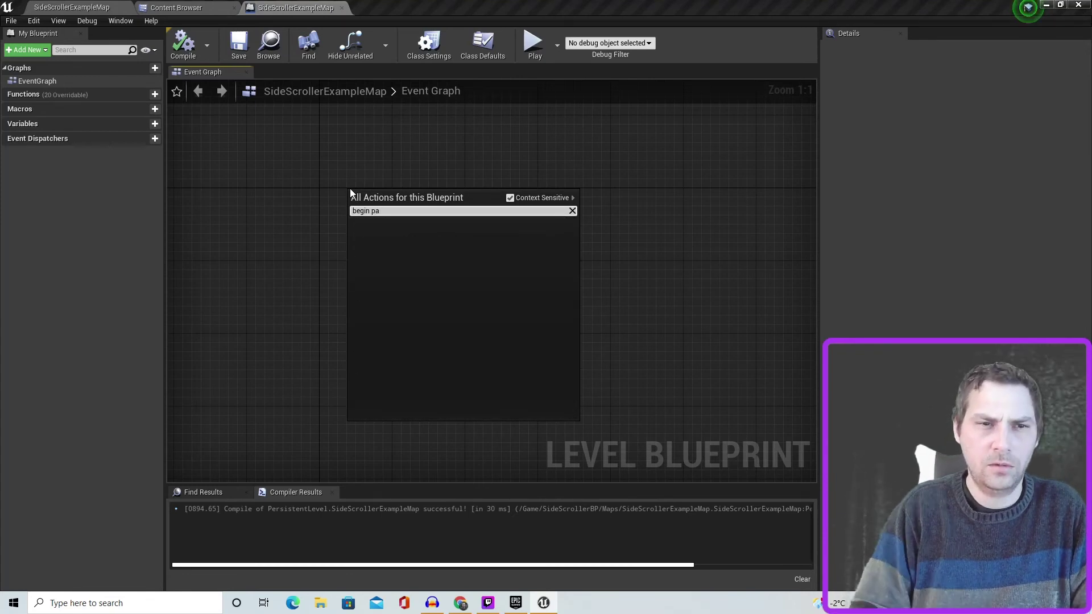
pyautogui.press('BackSpace')
pyautogui.write('l')
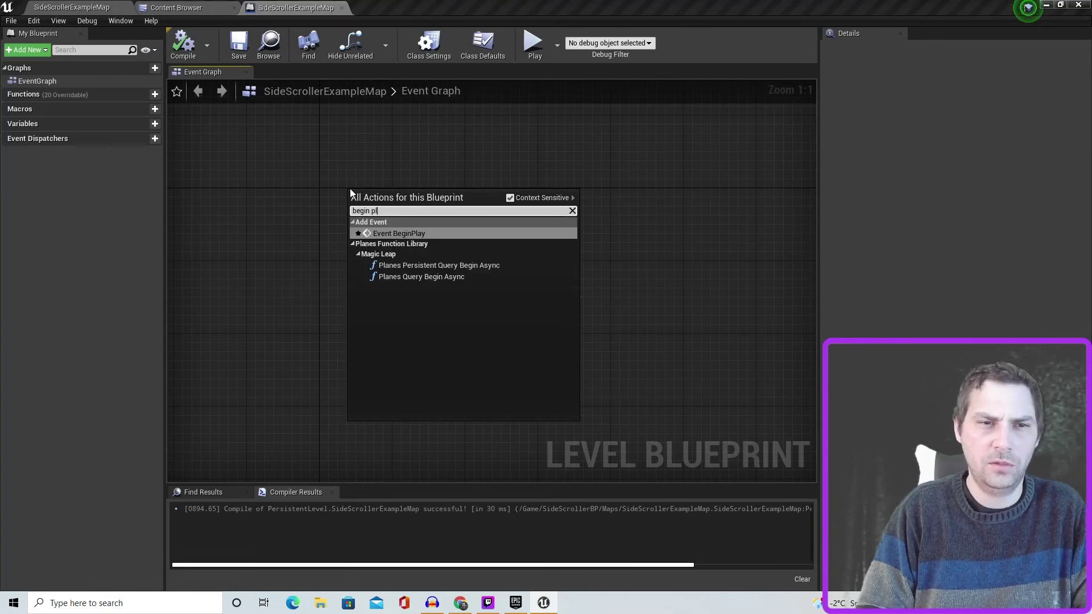
pyautogui.click(397, 233)
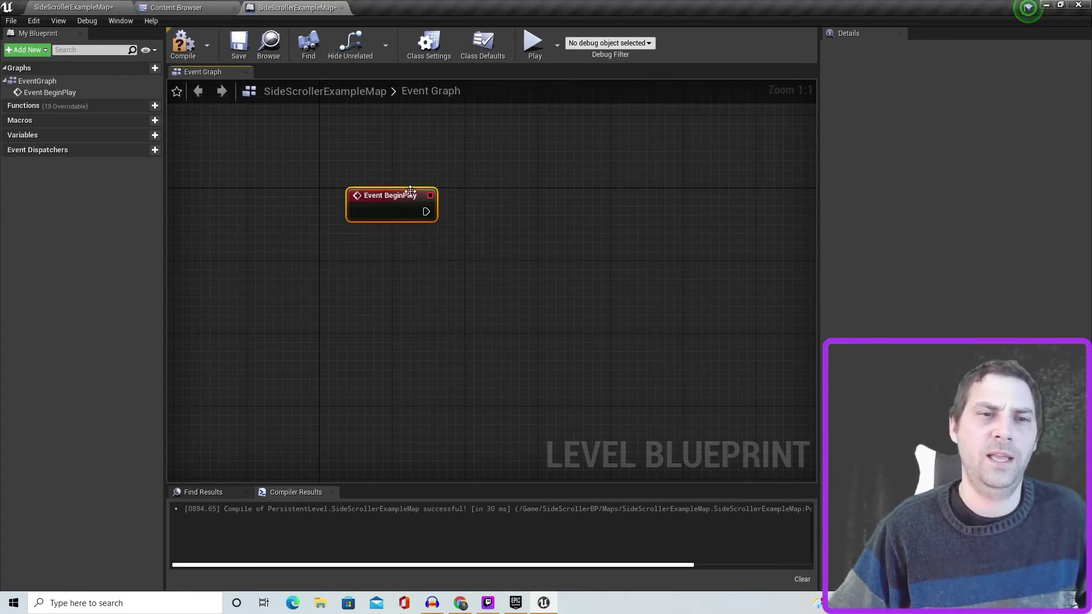
# - Wire a Play Sound 2D node playing Level1BGMusic to BeginPlay, then compile and save
pyautogui.moveTo(514, 220); pyautogui.dragTo(513, 220)
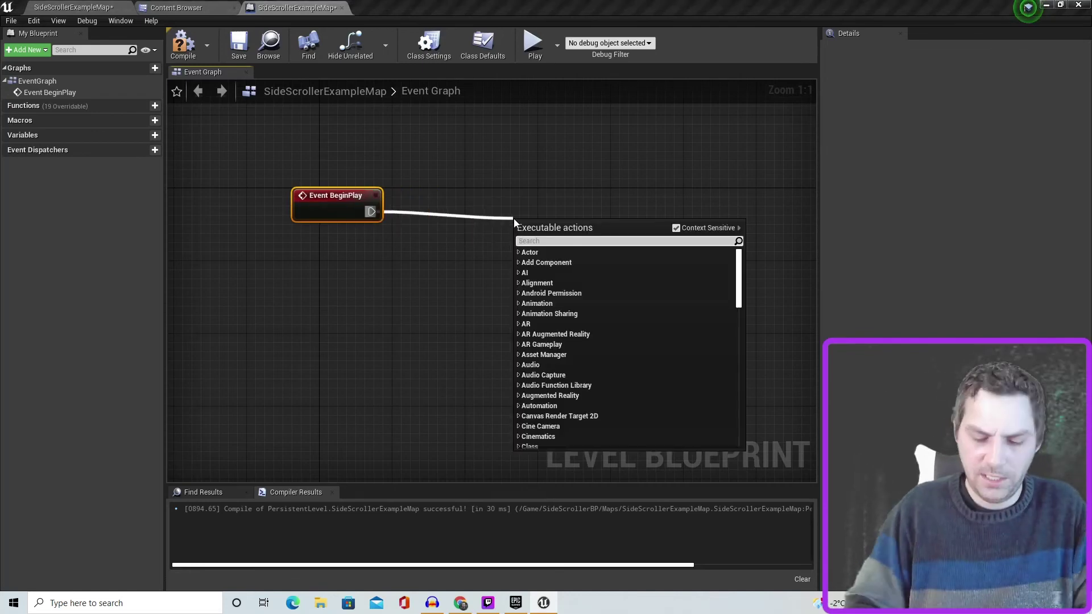
pyautogui.write('play sound')
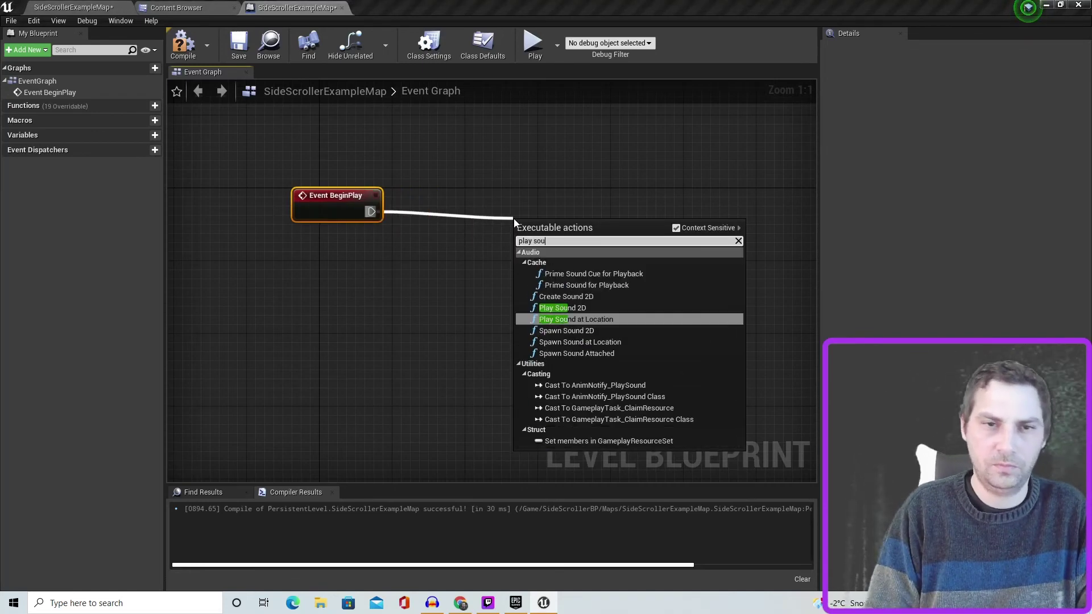
pyautogui.click(580, 308)
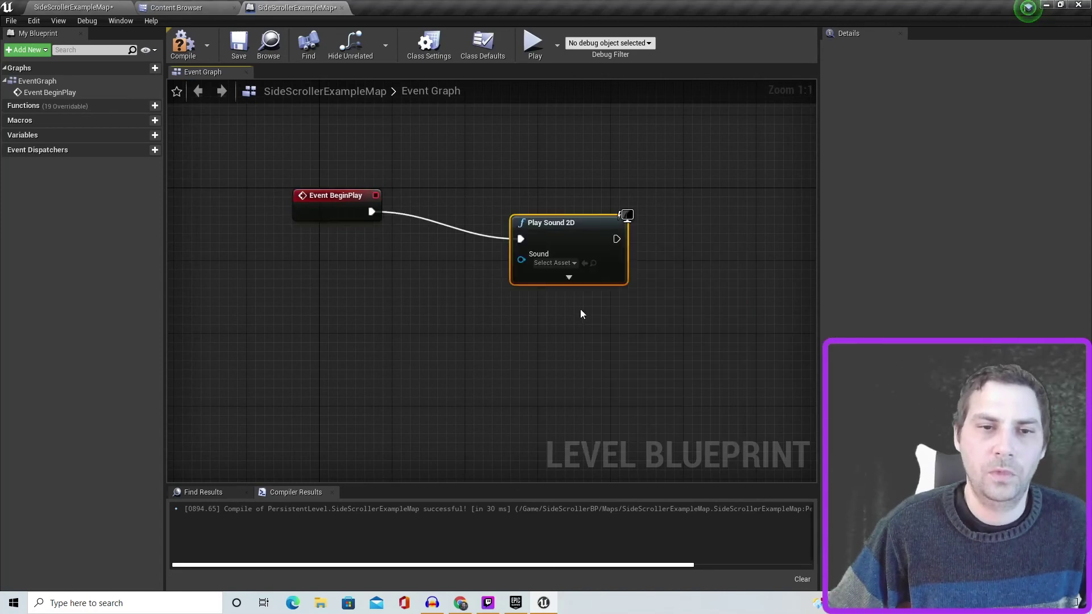
pyautogui.moveTo(555, 232); pyautogui.dragTo(510, 196)
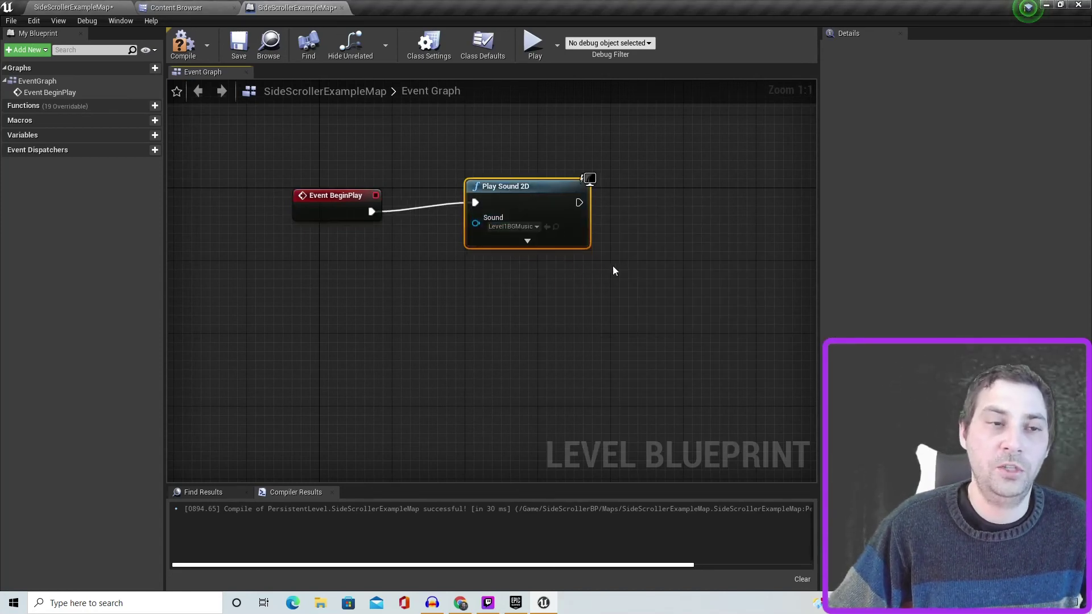
pyautogui.click(181, 46)
pyautogui.click(239, 45)
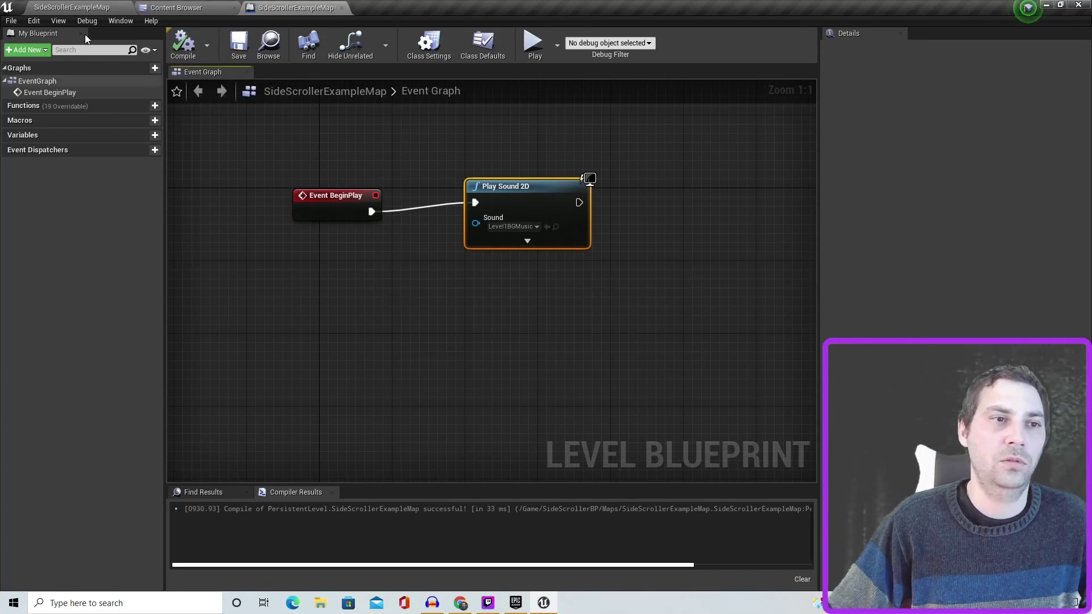
# - Play SideScrollerExampleMap in the editor, running and jumping the character through the dungeon to hear the music
pyautogui.click(78, 9)
pyautogui.hotkey('alt', 'p')
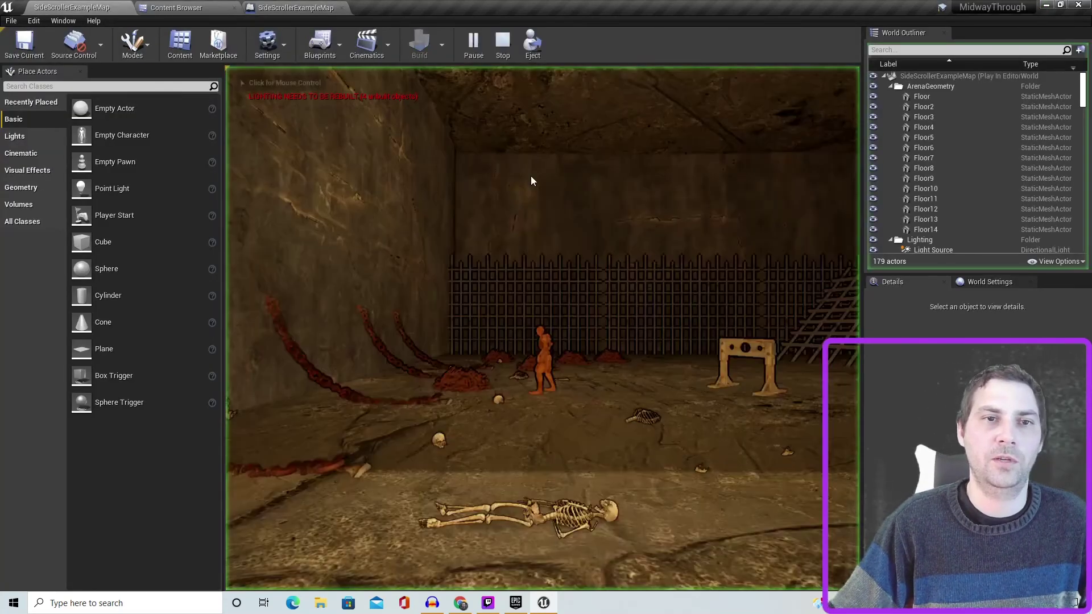
pyautogui.press('s')
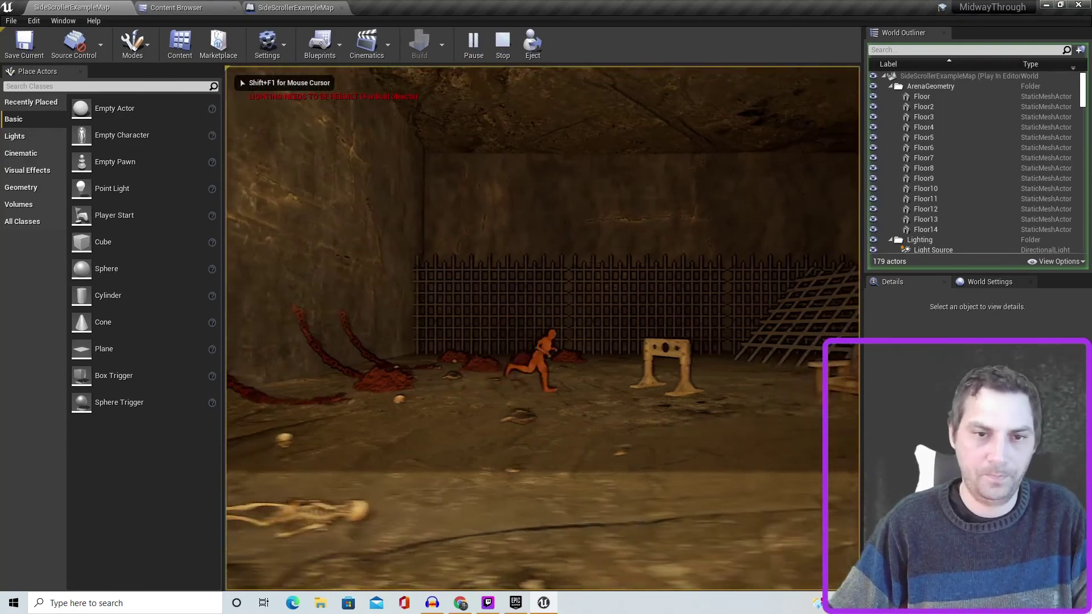
pyautogui.press('w')
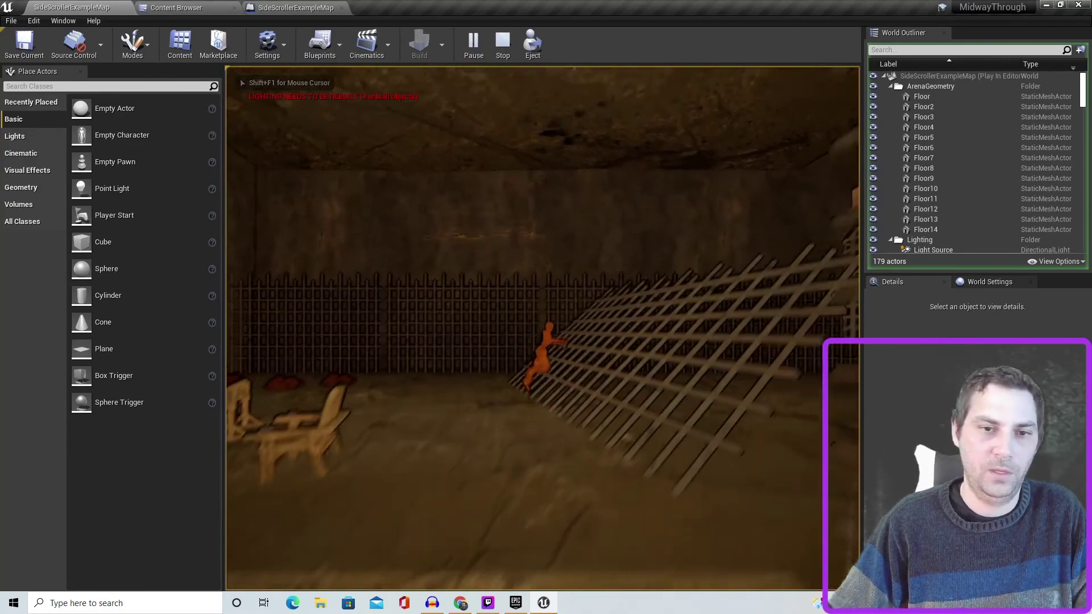
pyautogui.press('w')
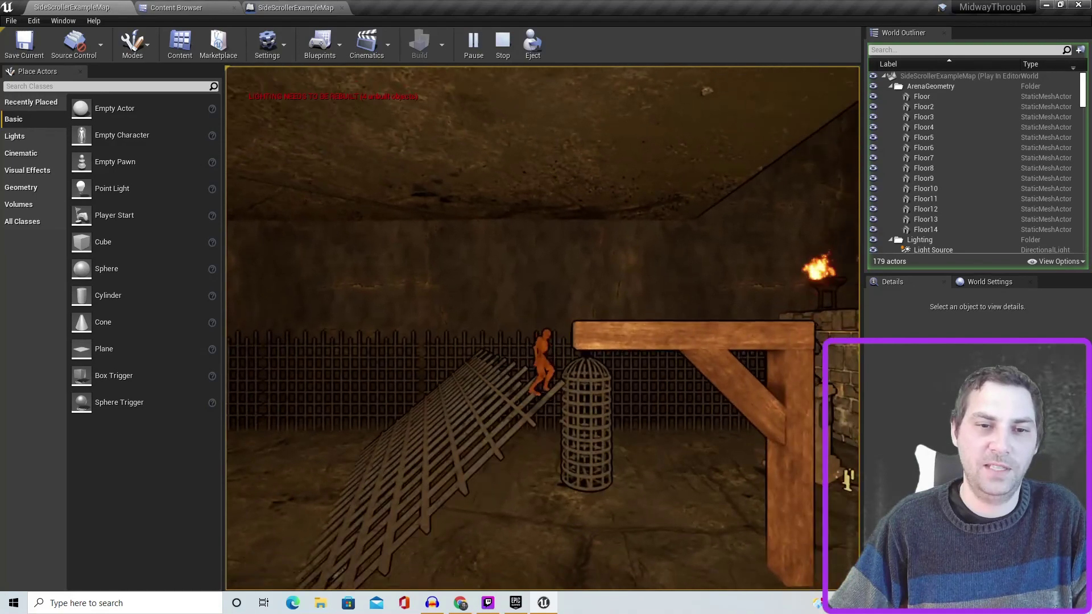
pyautogui.press('space')
pyautogui.press('w')
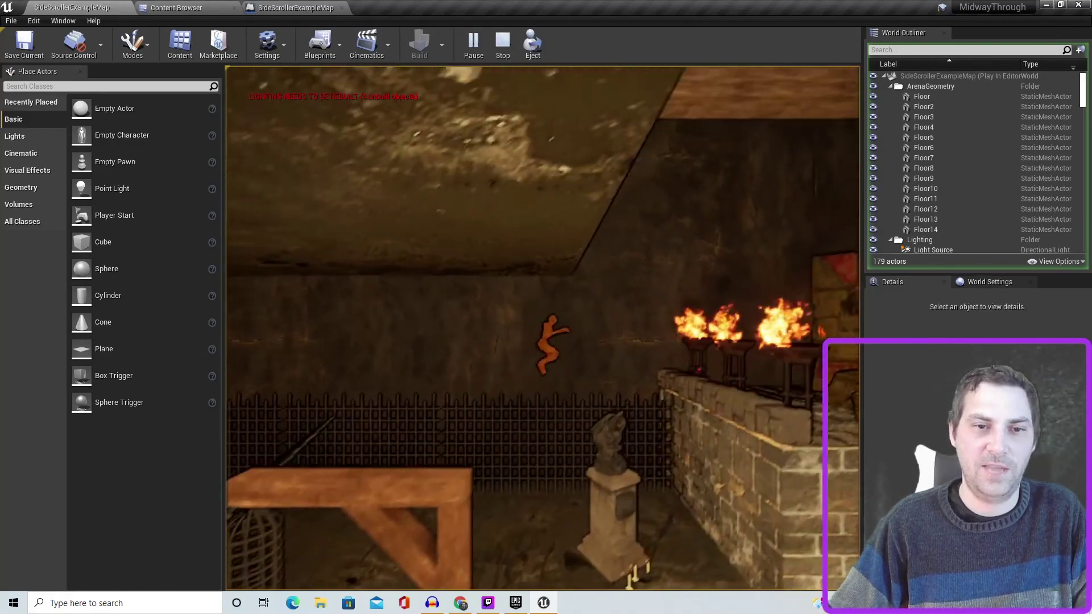